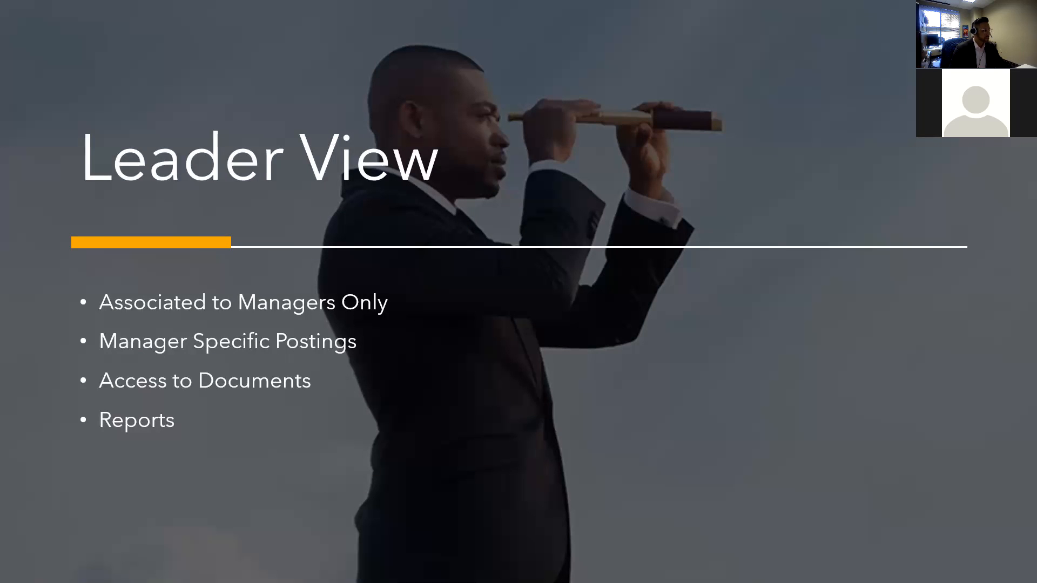
# - Switch from the PowerPoint slideshow to the browser's W3 Luxury Living Edge2Learn leader page
pyautogui.hotkey('alt', 'Tab')
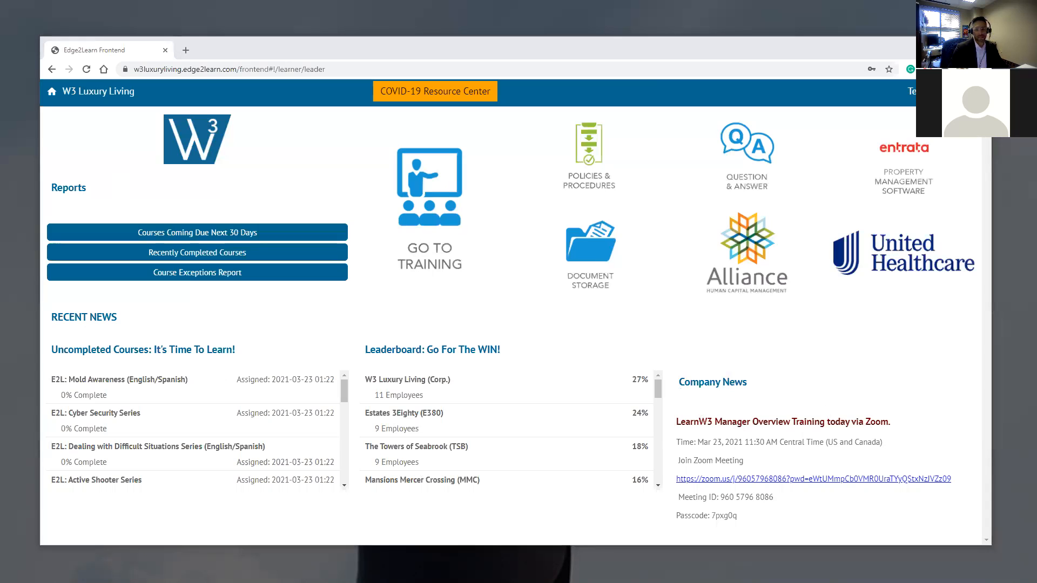
# - View the W3 leader page snip at full width, then close it without saving
pyautogui.hotkey('alt', 'Tab')
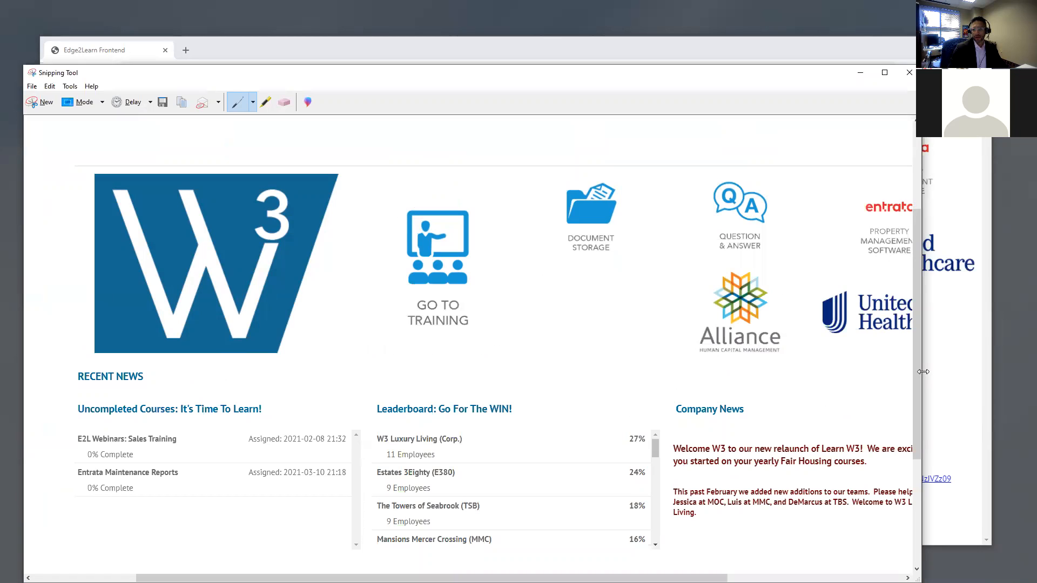
pyautogui.moveTo(923, 372); pyautogui.dragTo(968, 372)
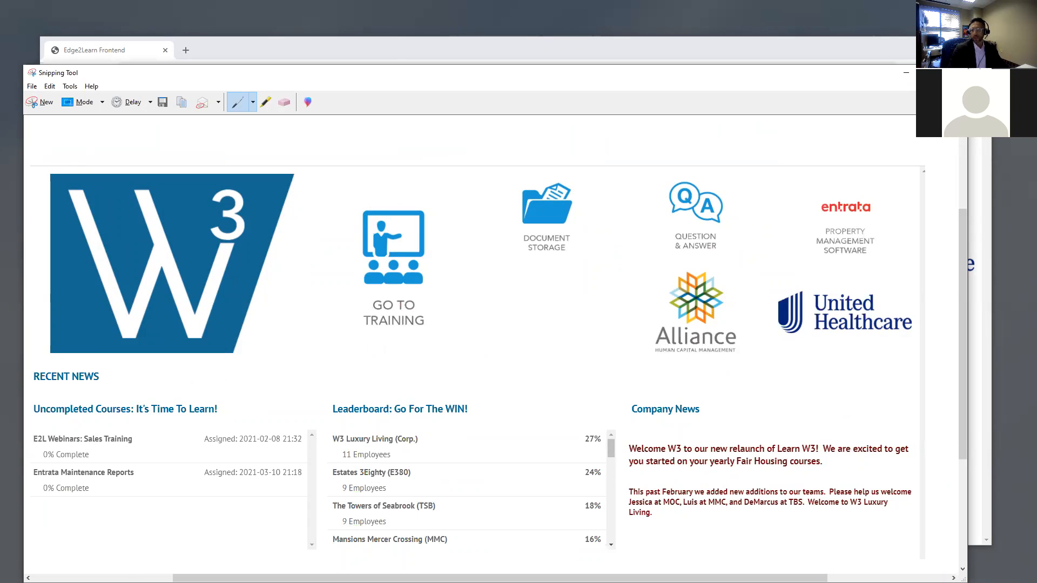
pyautogui.click(954, 72)
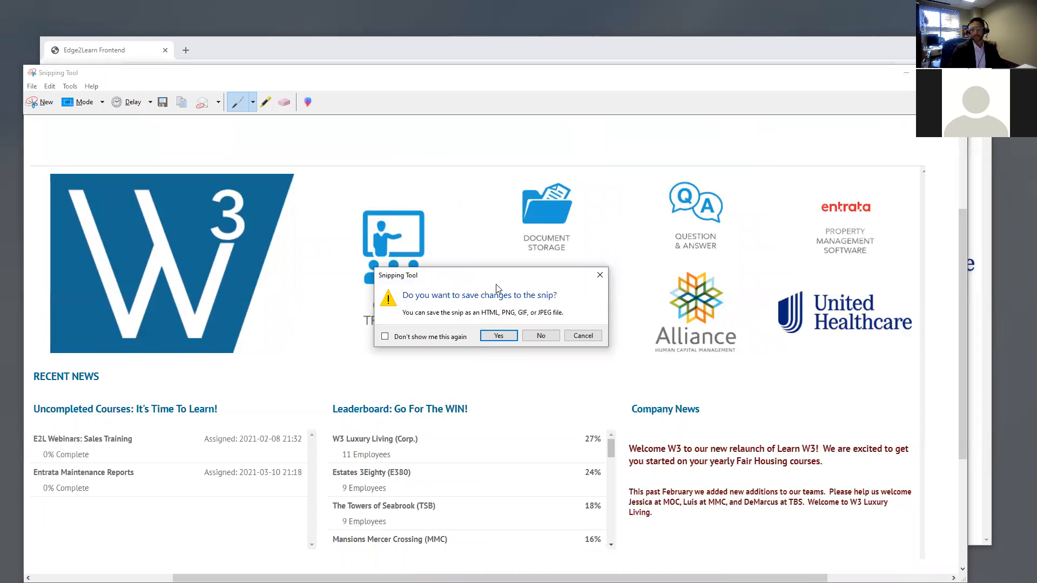
pyautogui.click(551, 337)
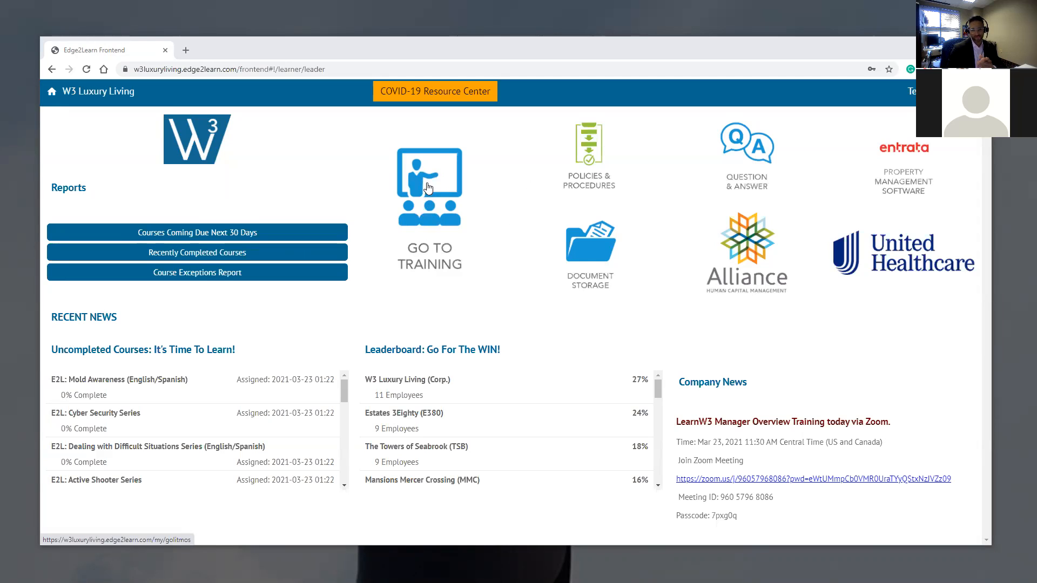
# - Open the Litmos admin dashboard in a new tab and review its user counts and reports
pyautogui.click(428, 189)
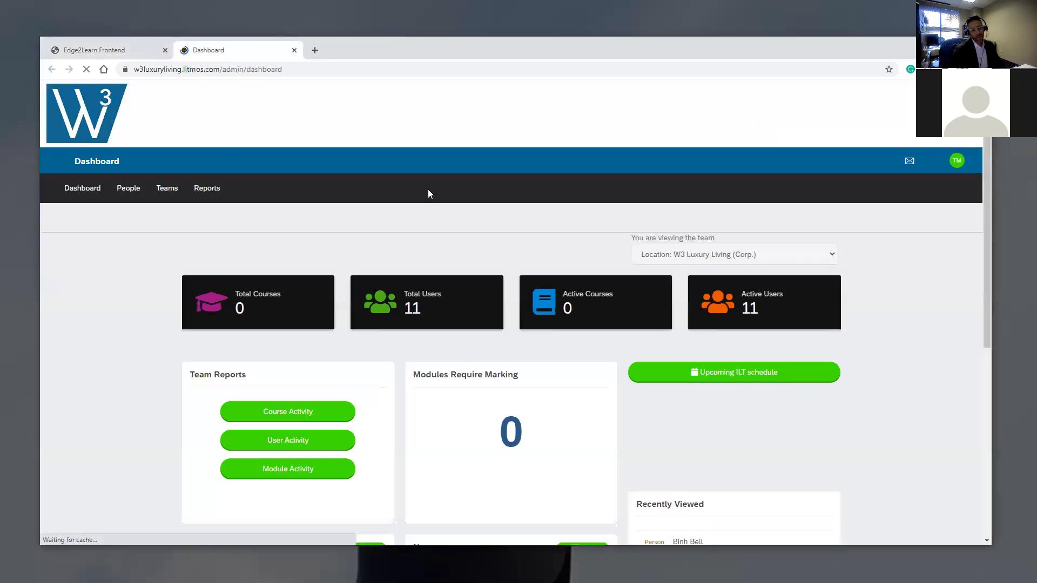
pyautogui.click(124, 53)
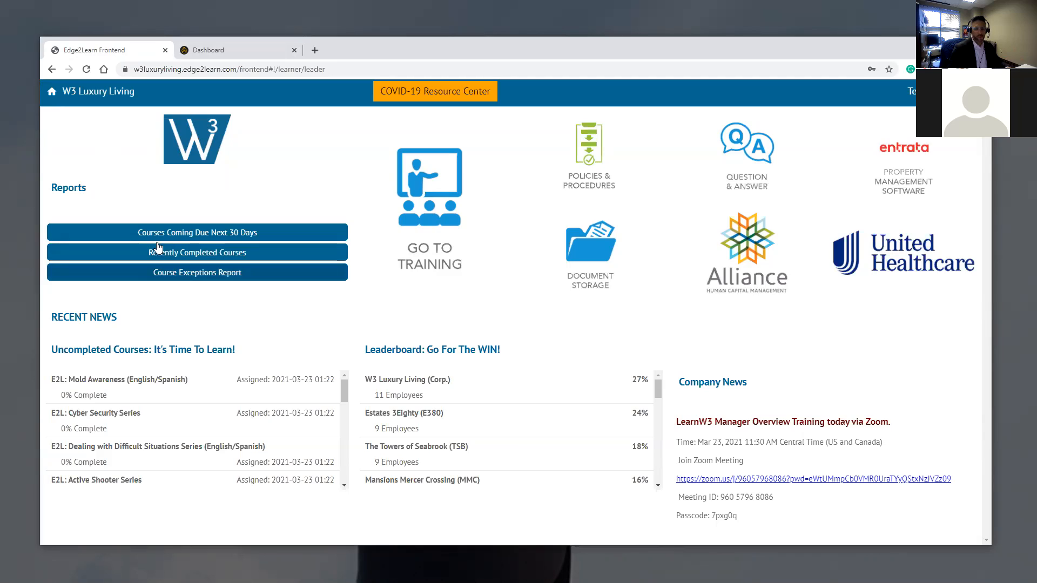
pyautogui.click(248, 50)
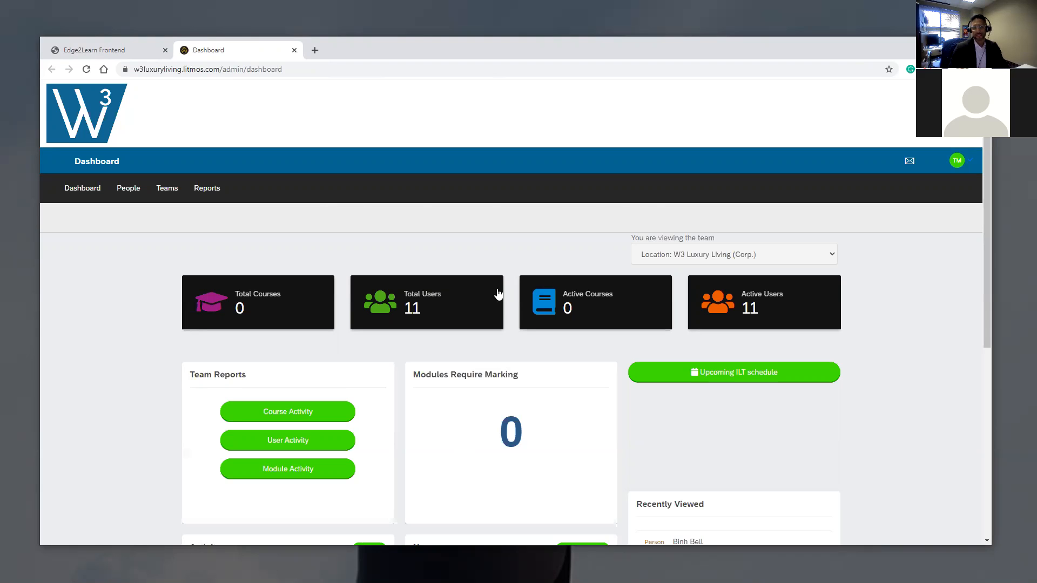
pyautogui.scroll(-3, 493, 270)
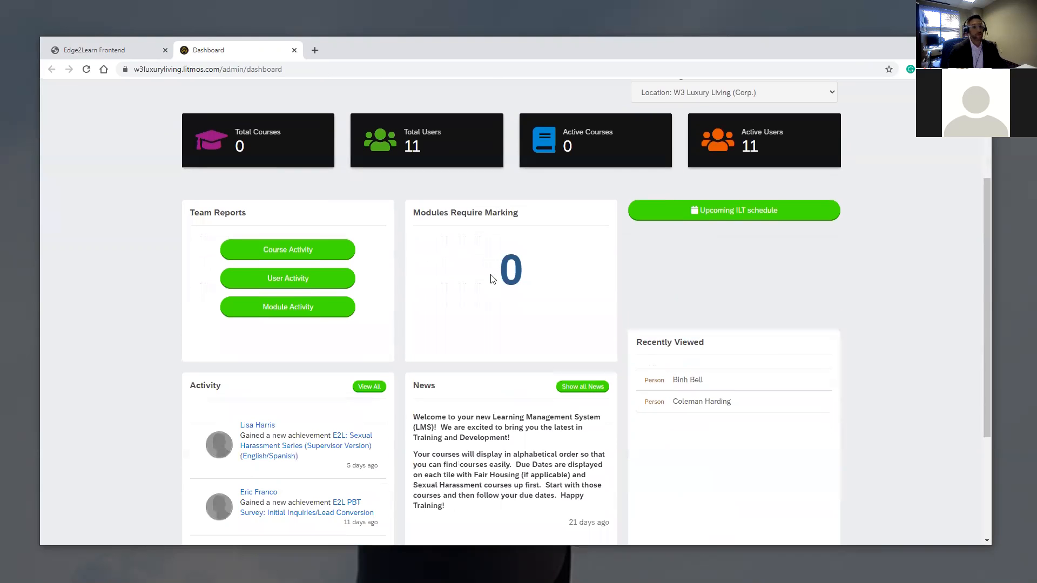
pyautogui.scroll(2, 294, 301)
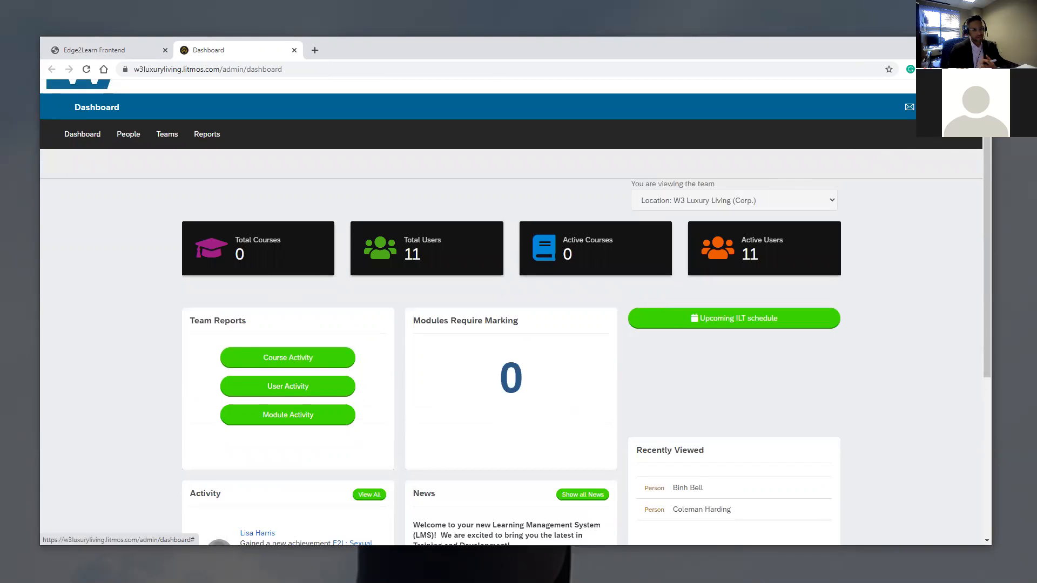
pyautogui.scroll(-1, 437, 227)
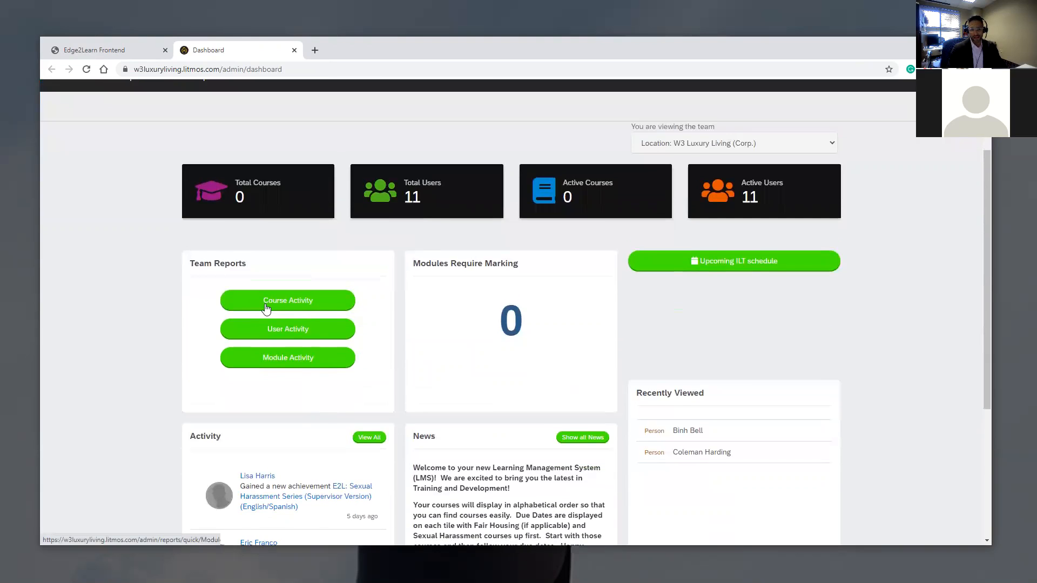
pyautogui.scroll(-2, 266, 308)
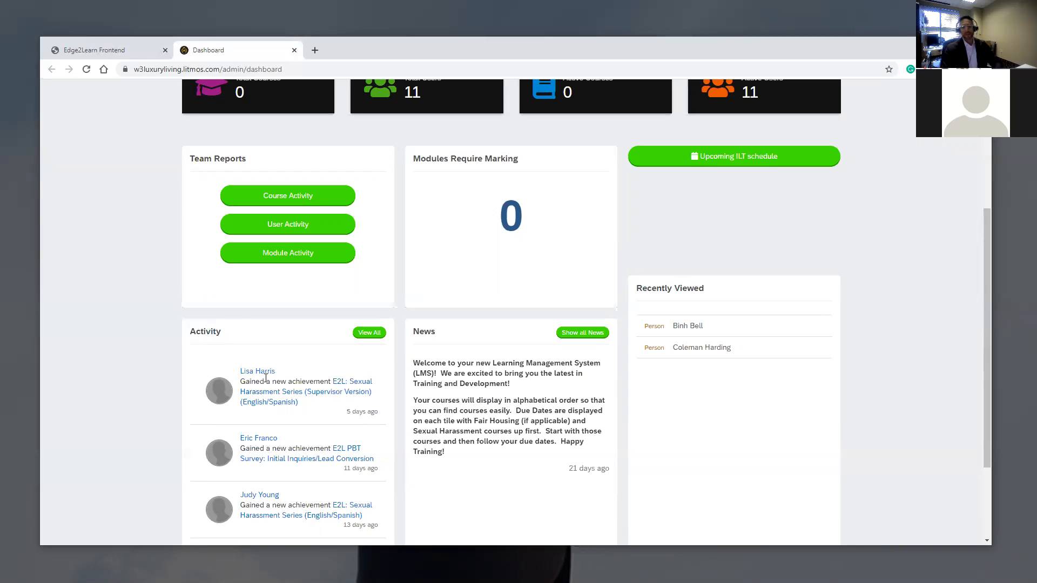
pyautogui.scroll(1, 180, 203)
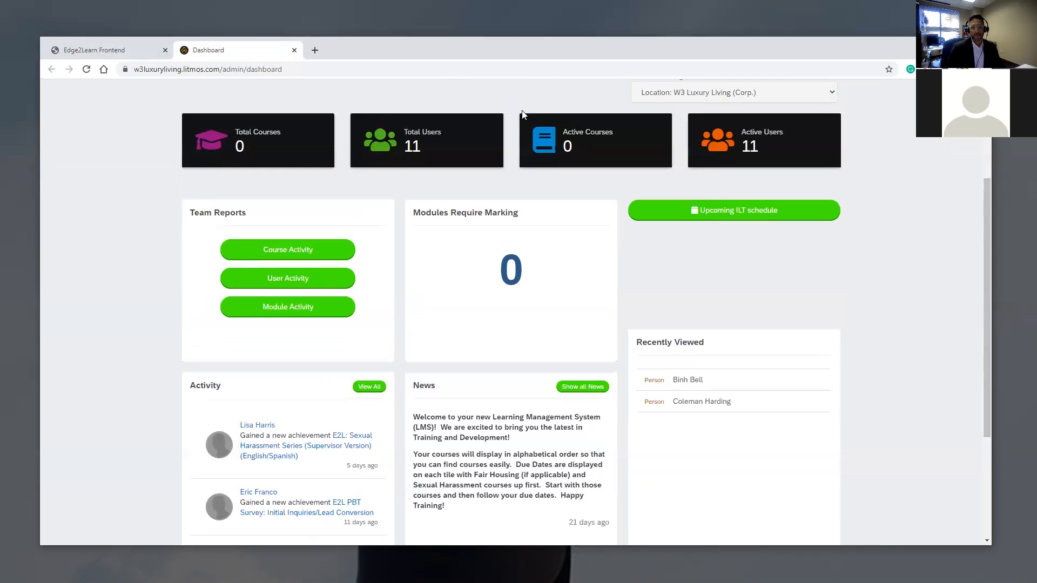
# - Review the People report table of all 11 users, then switch it to chart view
pyautogui.click(405, 148)
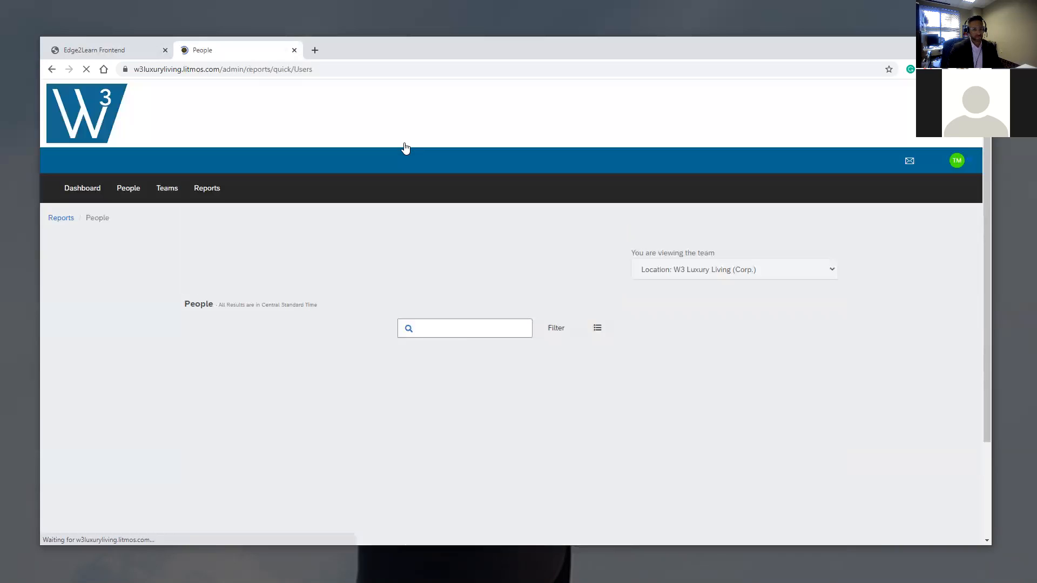
pyautogui.scroll(-3, 103, 226)
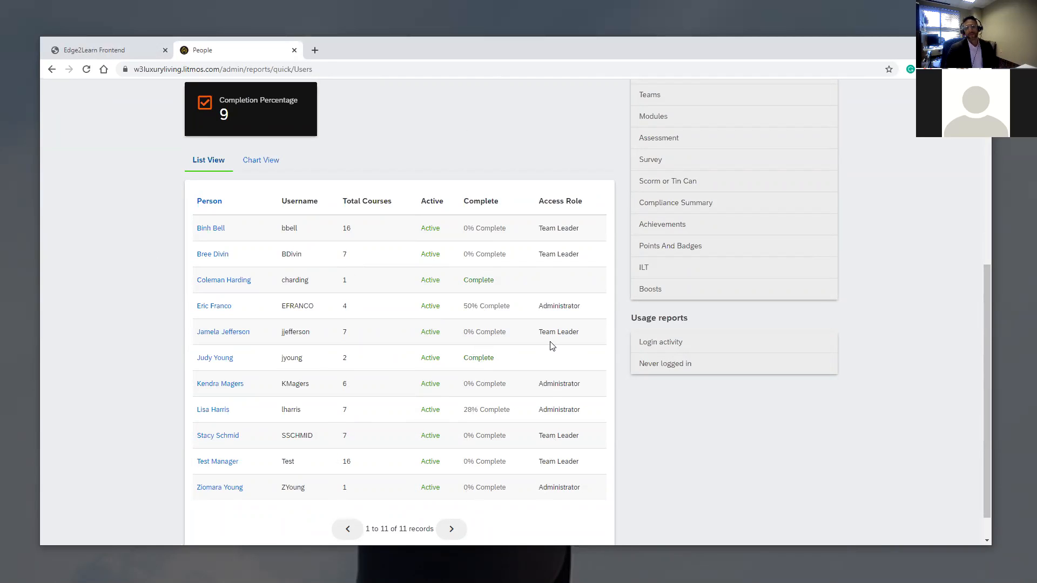
pyautogui.scroll(1, 562, 185)
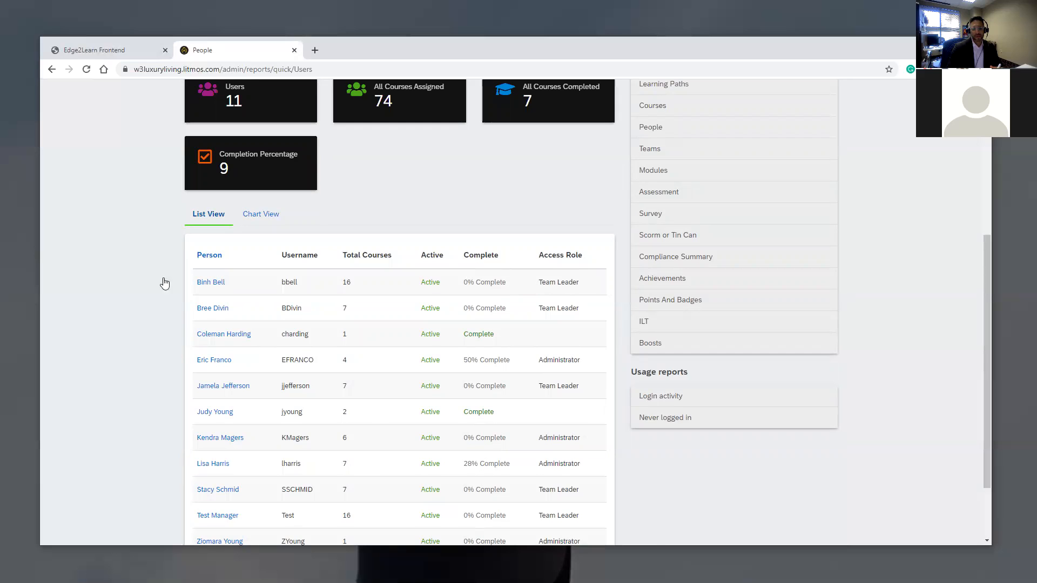
pyautogui.scroll(2, 227, 255)
pyautogui.scroll(-2, 186, 229)
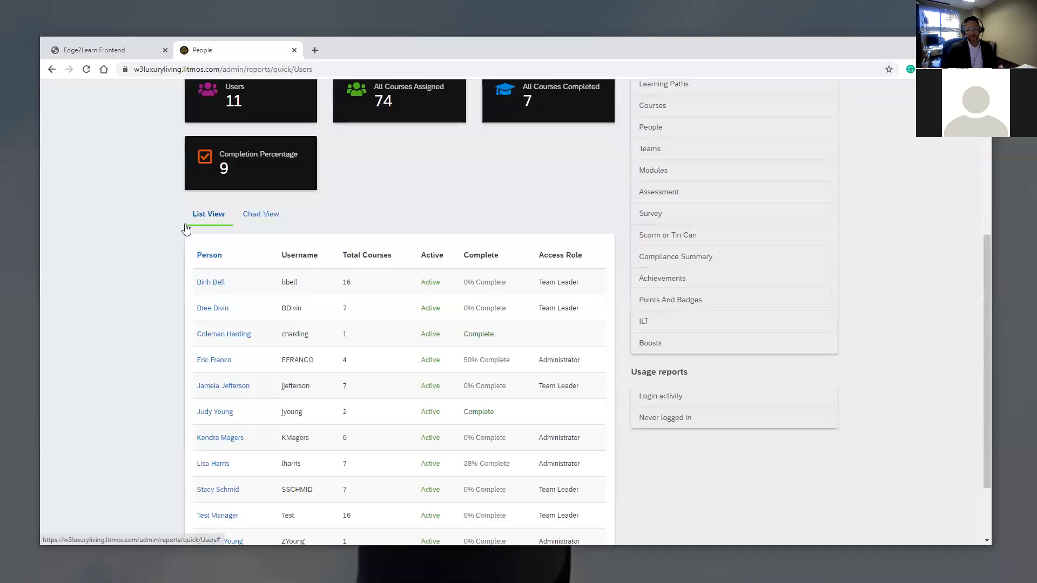
pyautogui.scroll(3, 183, 230)
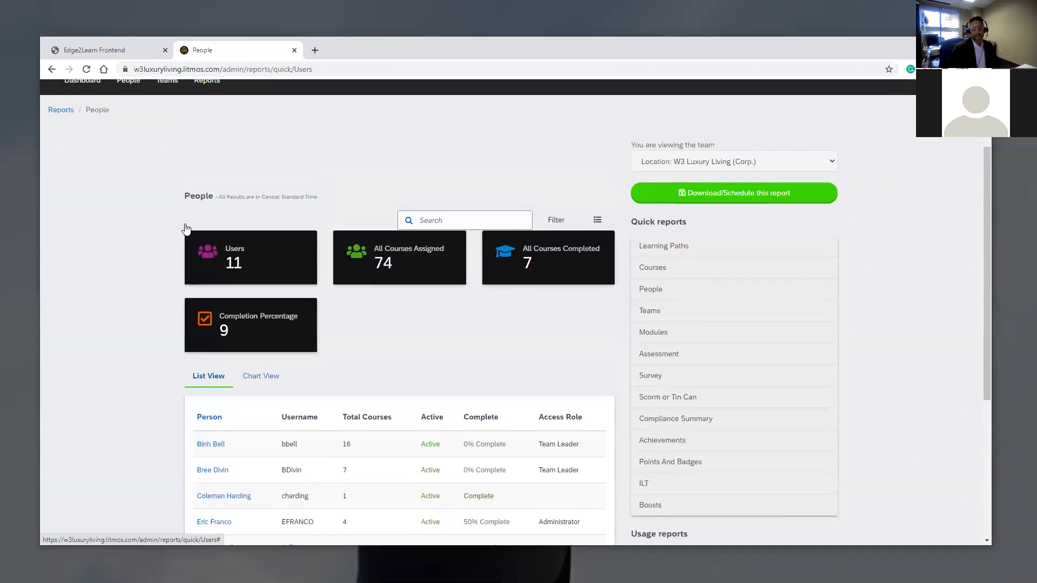
pyautogui.scroll(-3, 166, 236)
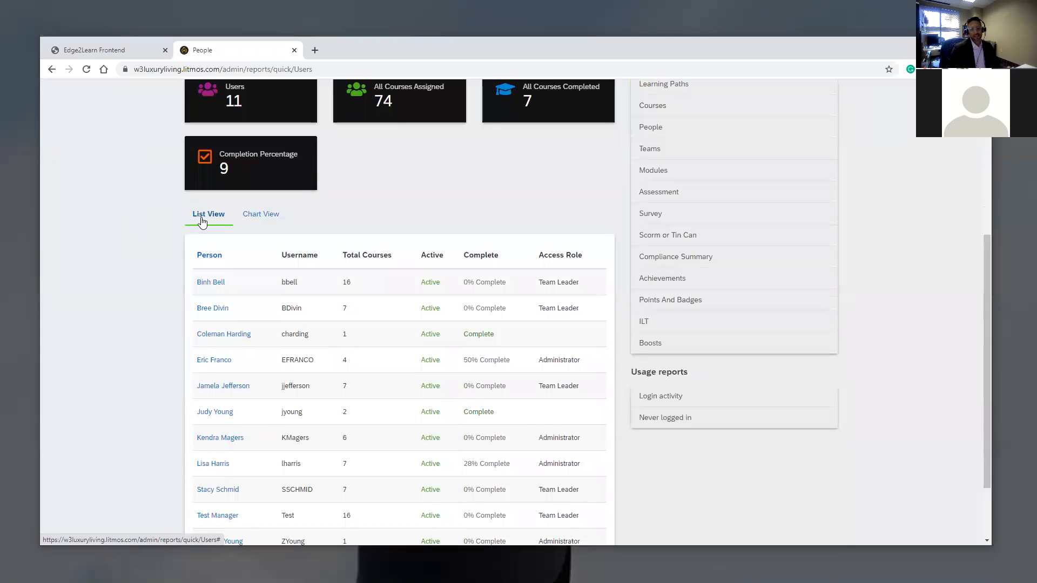
pyautogui.scroll(-2, 252, 256)
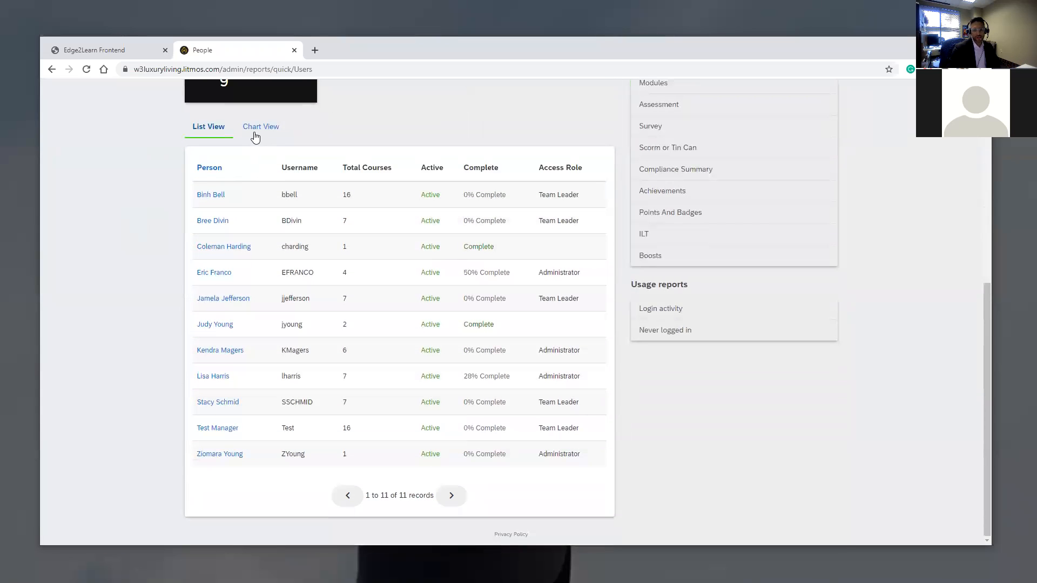
pyautogui.click(257, 127)
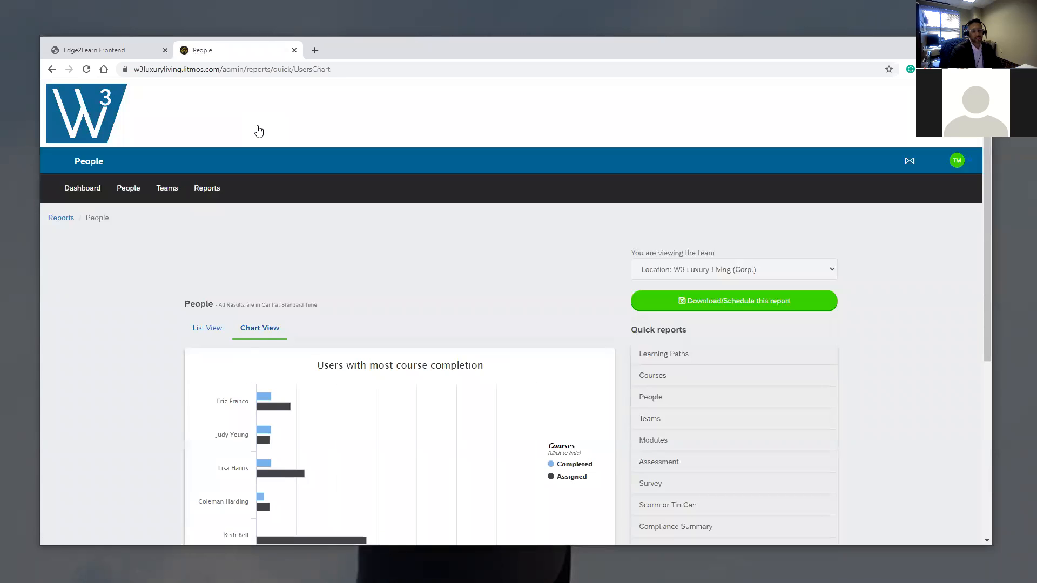
# - Review the most and least course completion bar charts, then return to list view
pyautogui.scroll(-2, 240, 254)
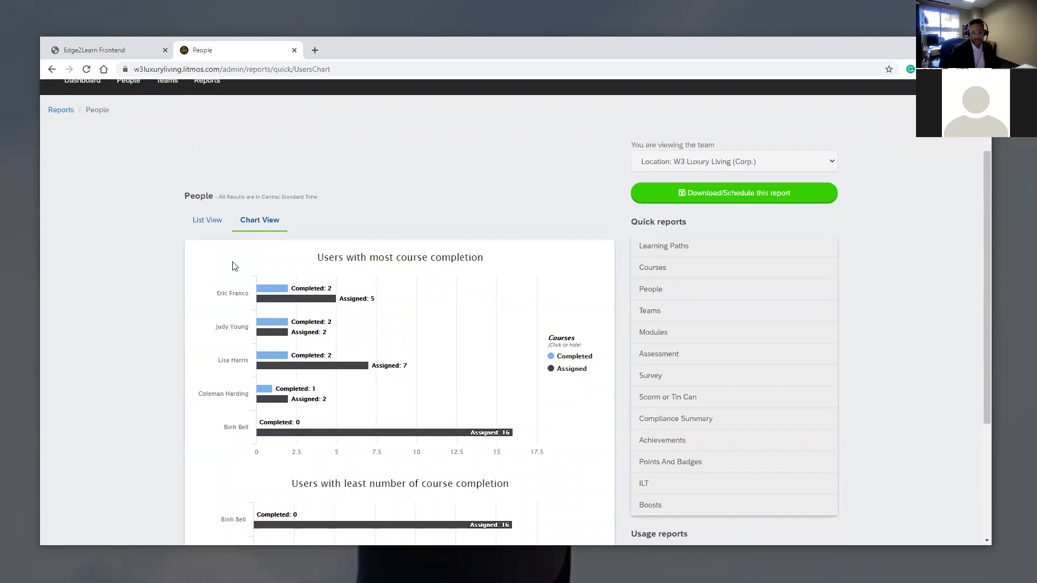
pyautogui.scroll(-4, 357, 285)
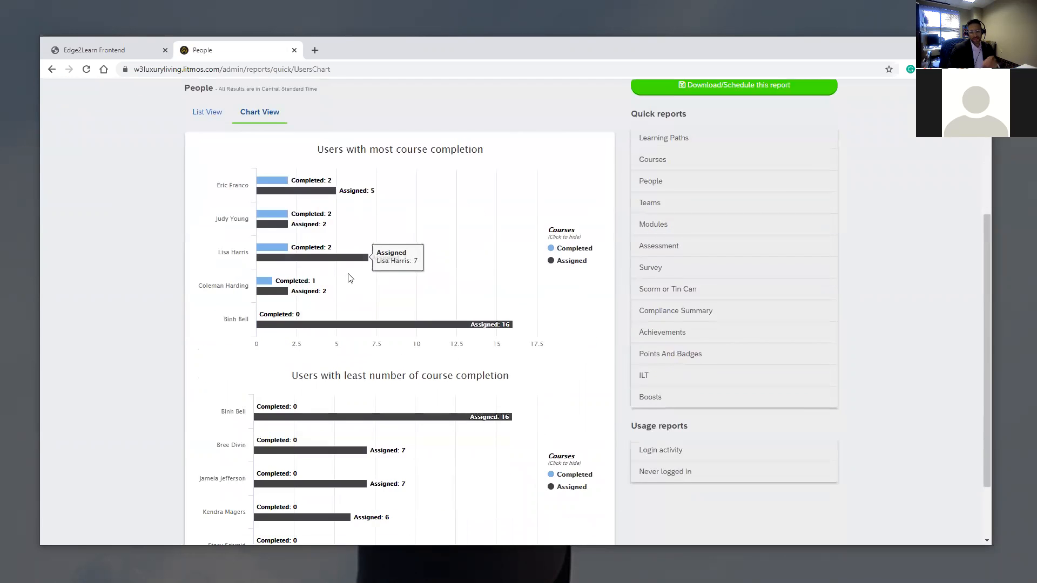
pyautogui.scroll(3, 364, 286)
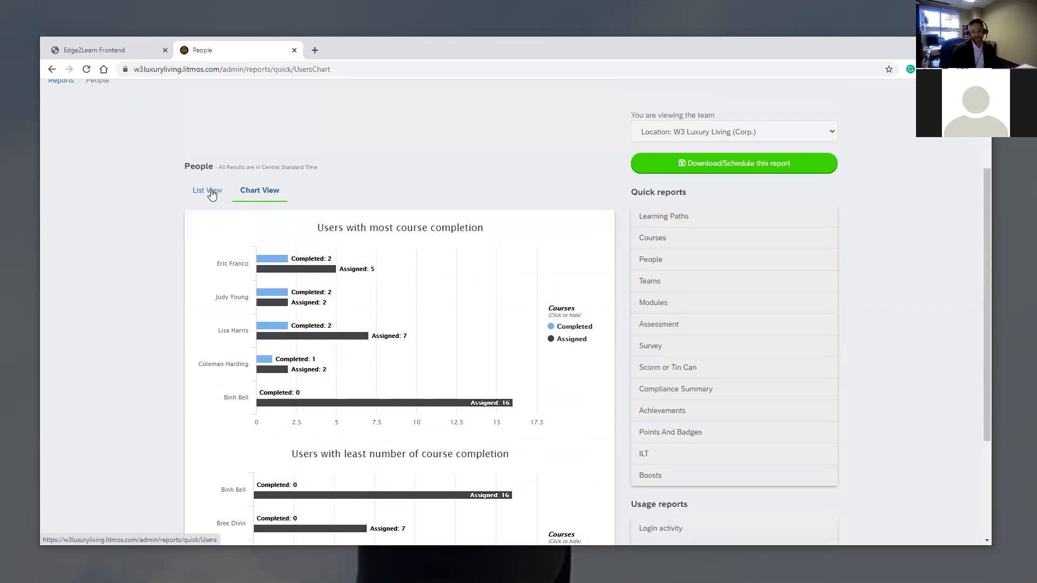
pyautogui.click(212, 192)
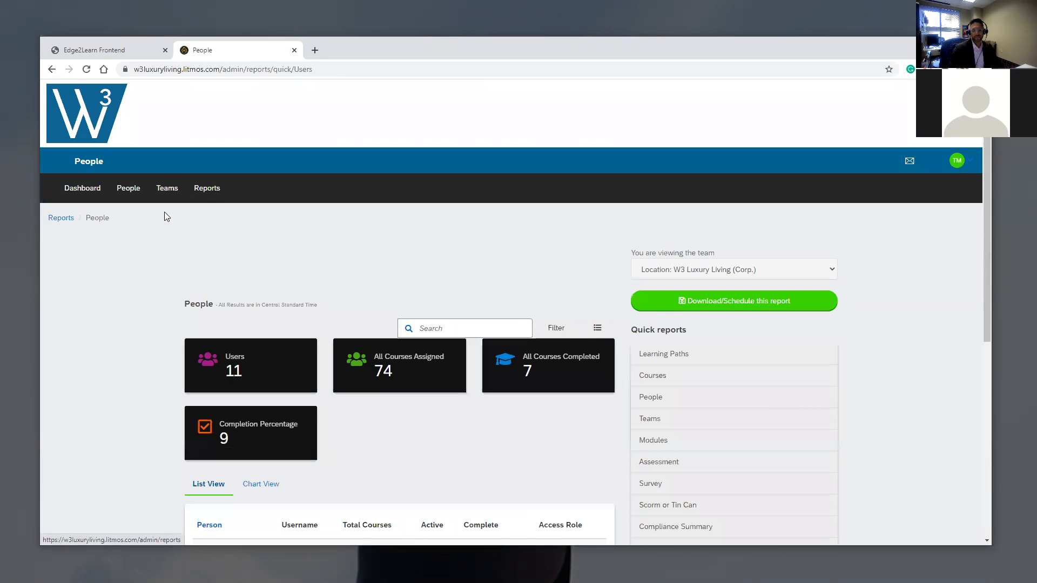
# - Scroll the People report table: 11 users, 74 courses assigned, 7 completed, 9% completion
pyautogui.scroll(-6, 165, 214)
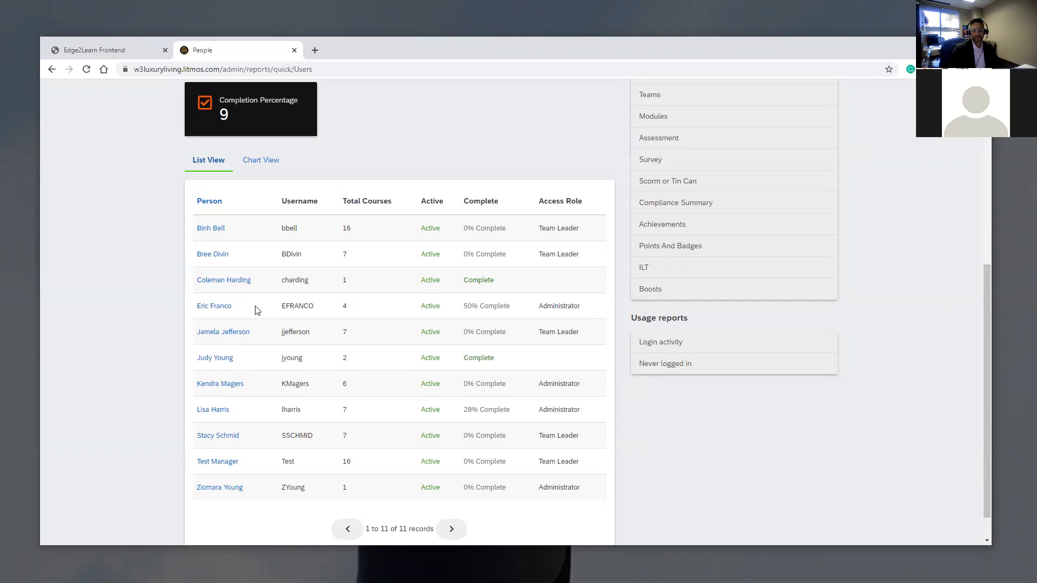
pyautogui.scroll(5, 218, 227)
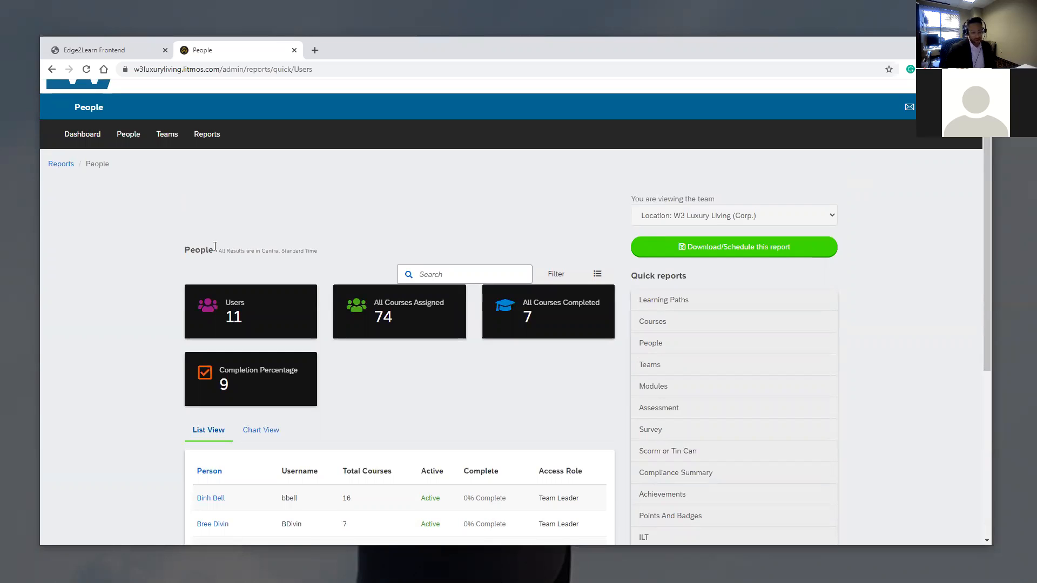
# - Browse the People list of 11 users and open the Payroll Coordinator learner's profile
pyautogui.click(130, 136)
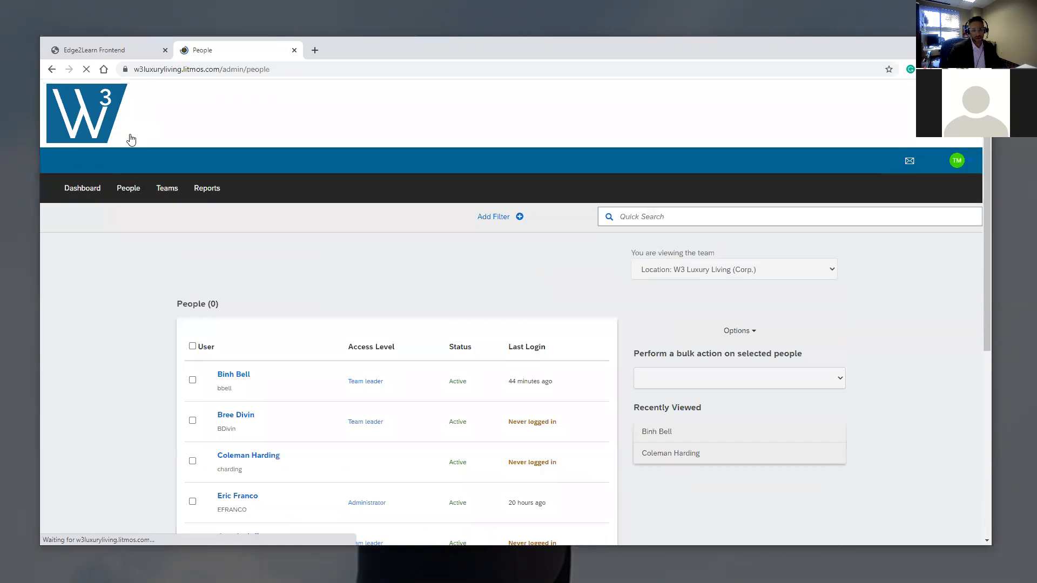
pyautogui.scroll(-4, 319, 294)
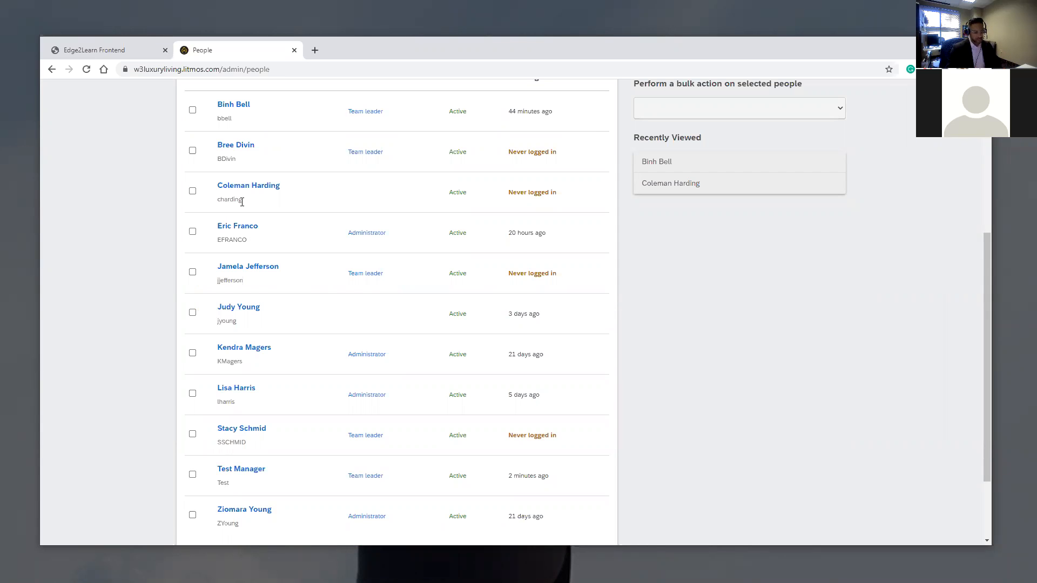
pyautogui.scroll(2, 279, 201)
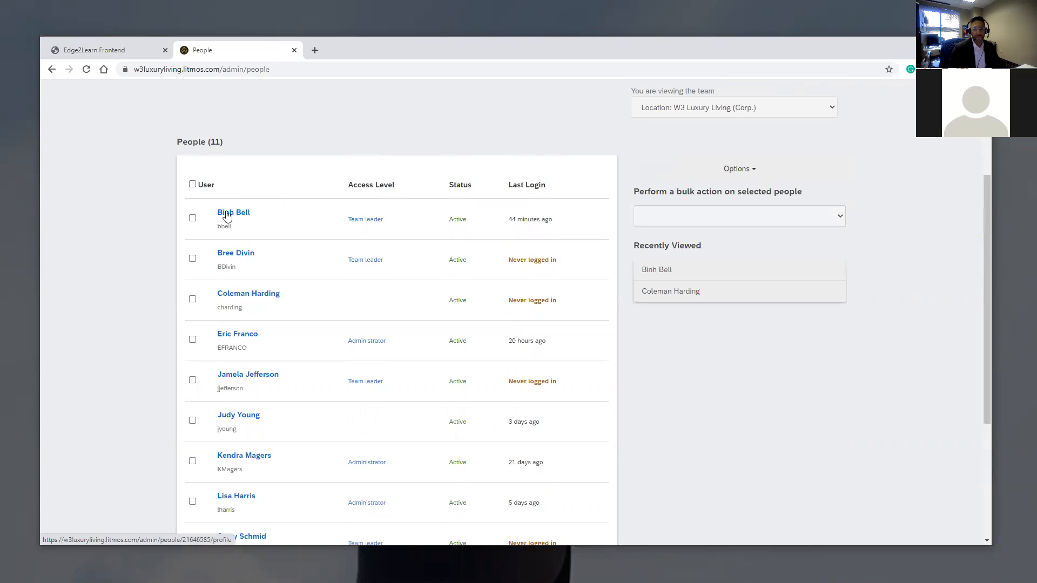
pyautogui.scroll(-2, 244, 260)
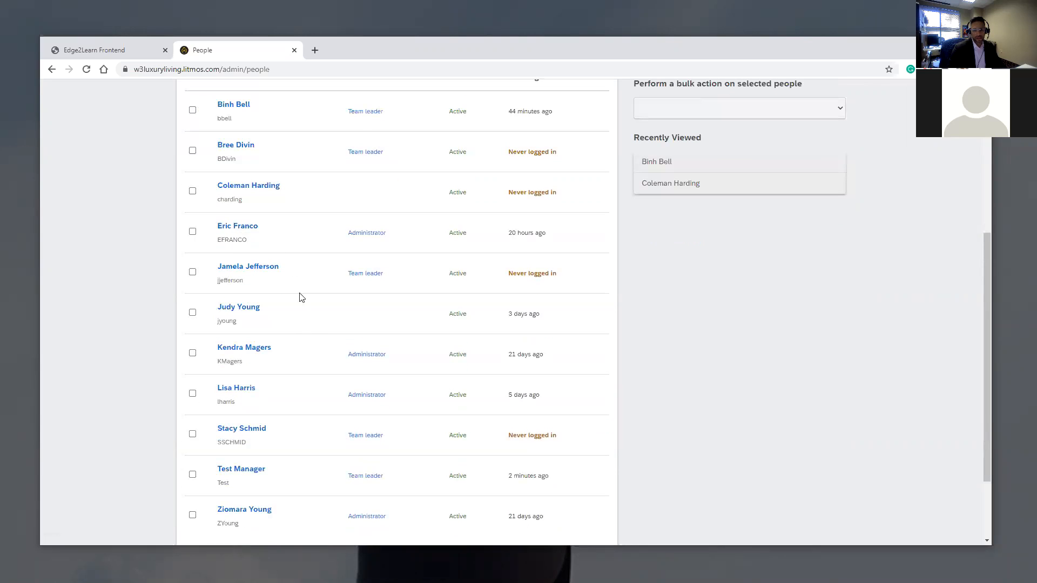
pyautogui.click(250, 312)
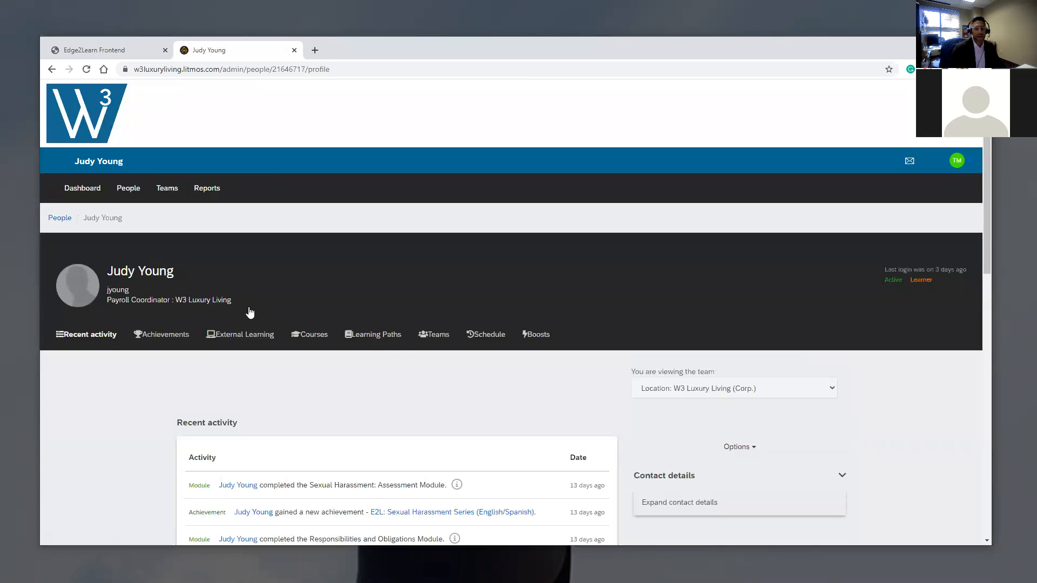
# - Review the learner's completed modules and earned achievements, then return to the admin Dashboard
pyautogui.scroll(-4, 275, 303)
pyautogui.scroll(2, 272, 307)
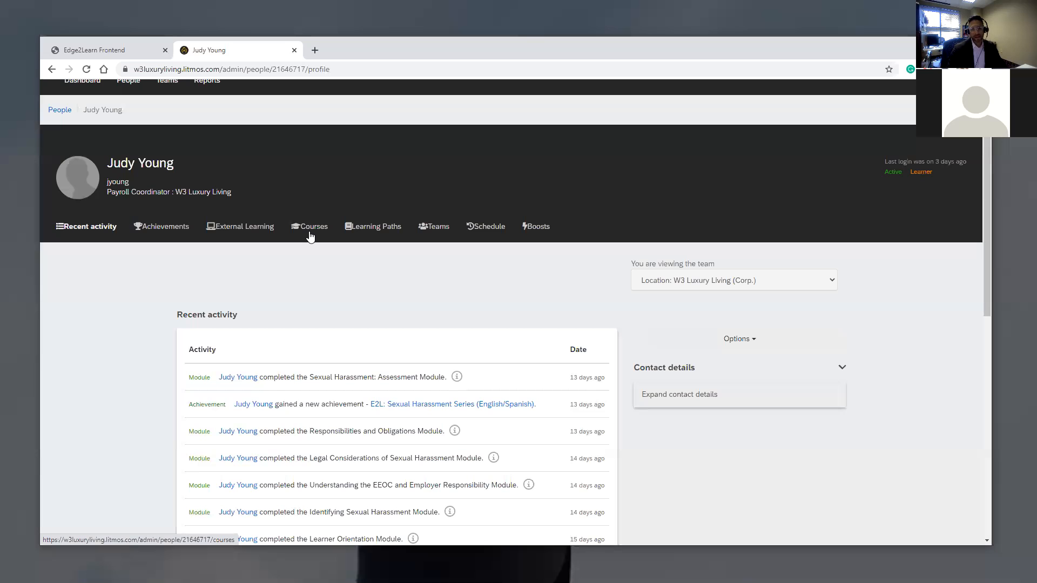
pyautogui.scroll(-4, 257, 457)
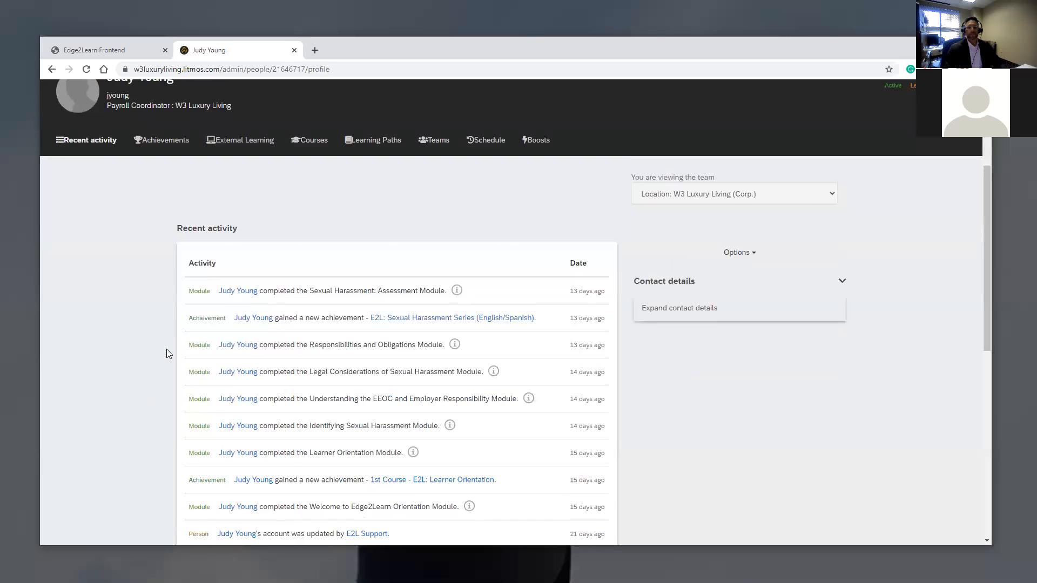
pyautogui.scroll(-1, 254, 322)
pyautogui.scroll(-2, 297, 241)
pyautogui.scroll(1, 296, 329)
pyautogui.scroll(6, 299, 366)
pyautogui.scroll(-4, 292, 365)
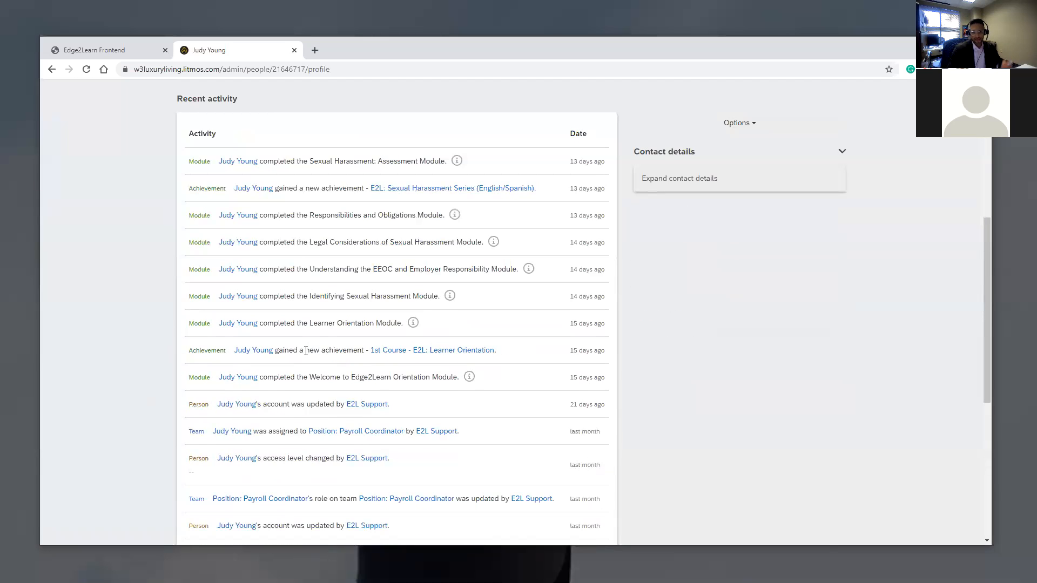
pyautogui.scroll(1, 278, 362)
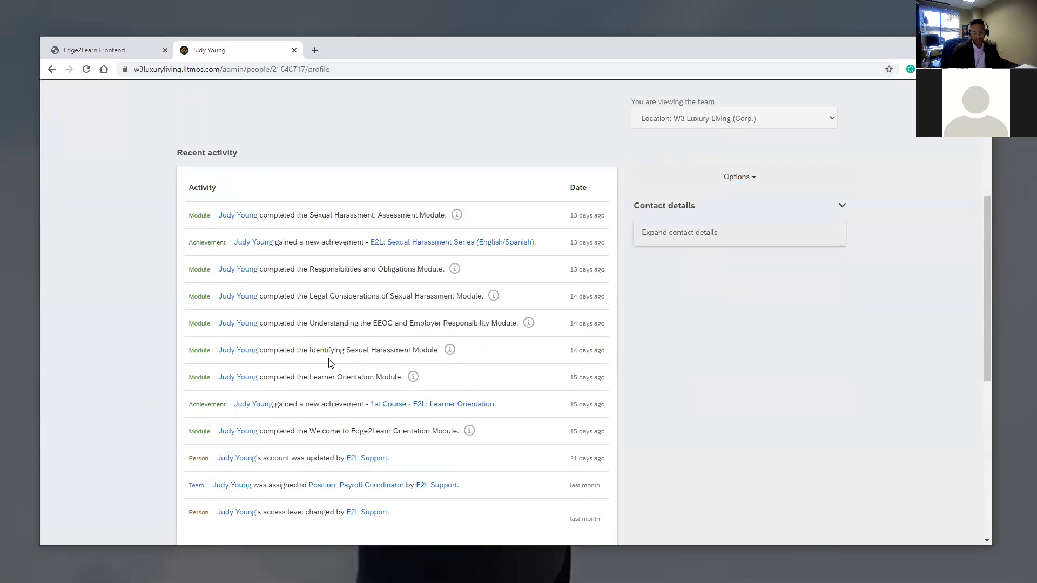
pyautogui.scroll(-2, 301, 407)
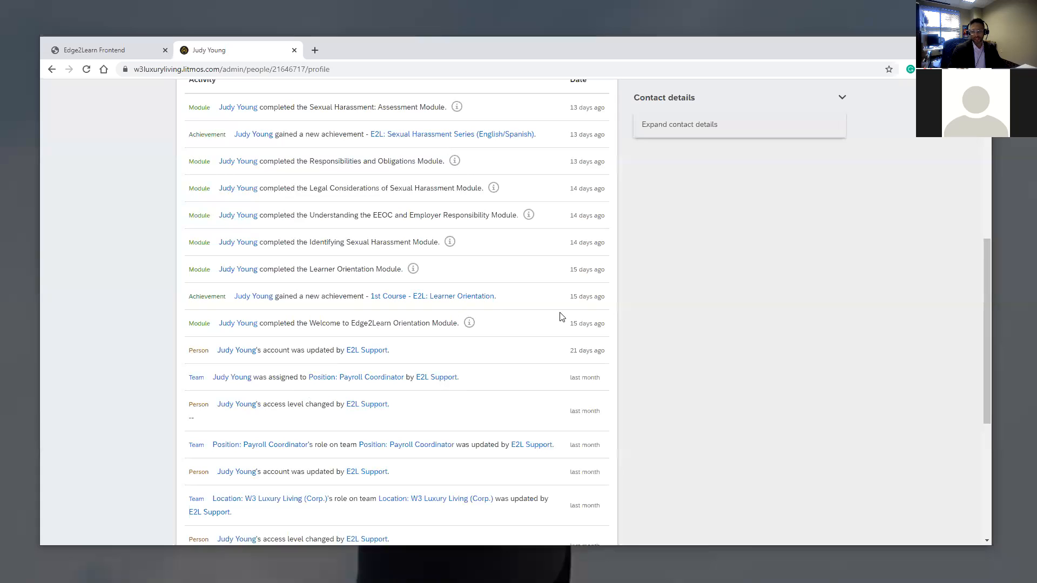
pyautogui.scroll(2, 439, 352)
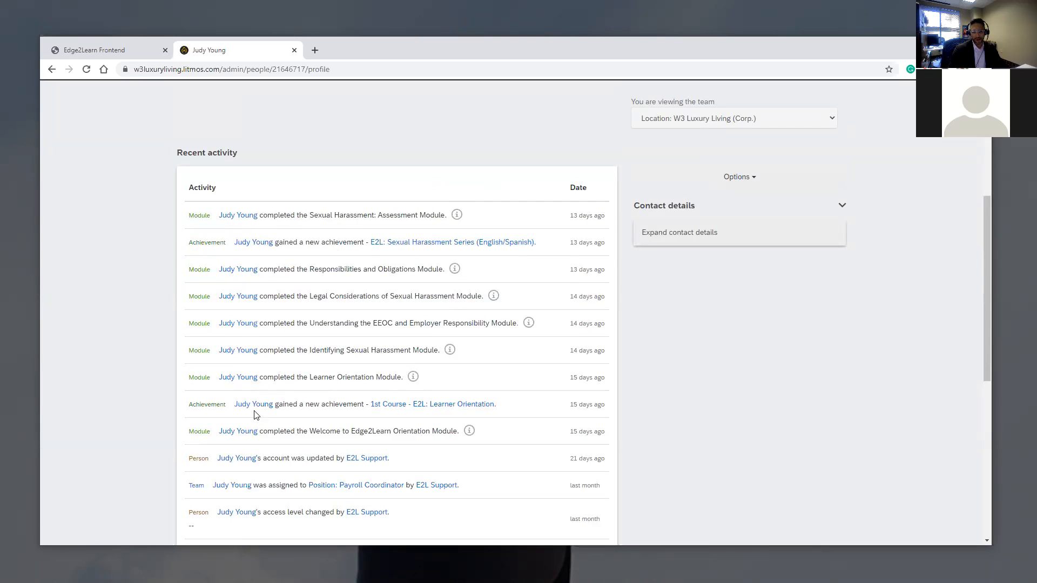
pyautogui.scroll(-2, 578, 372)
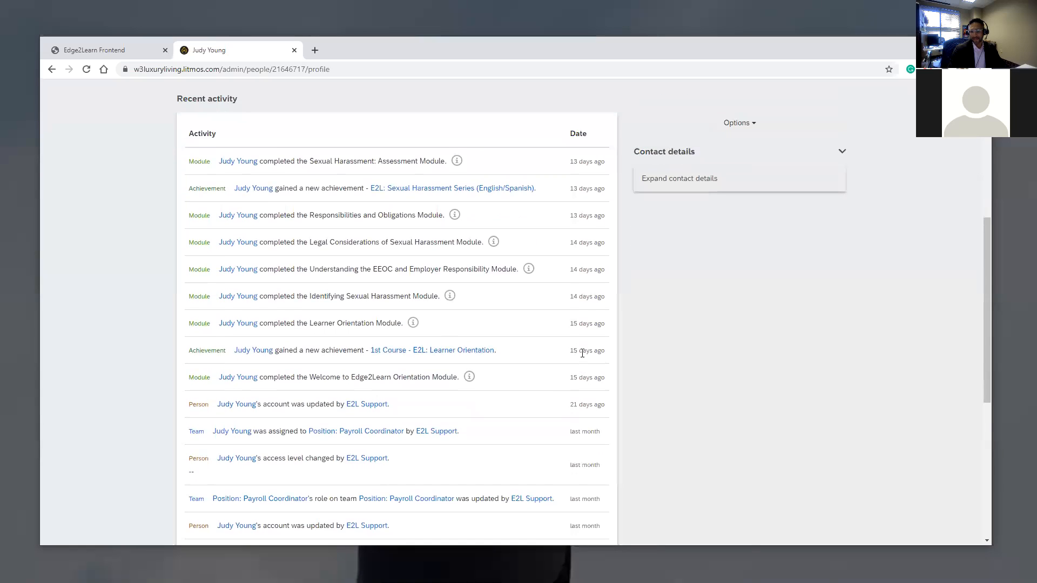
pyautogui.scroll(7, 432, 334)
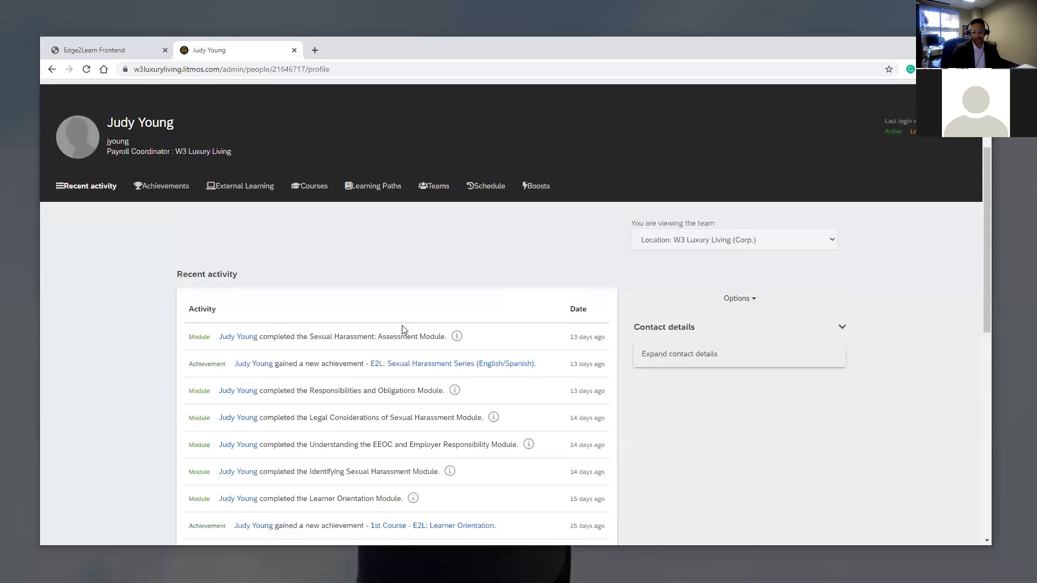
pyautogui.scroll(-2, 379, 291)
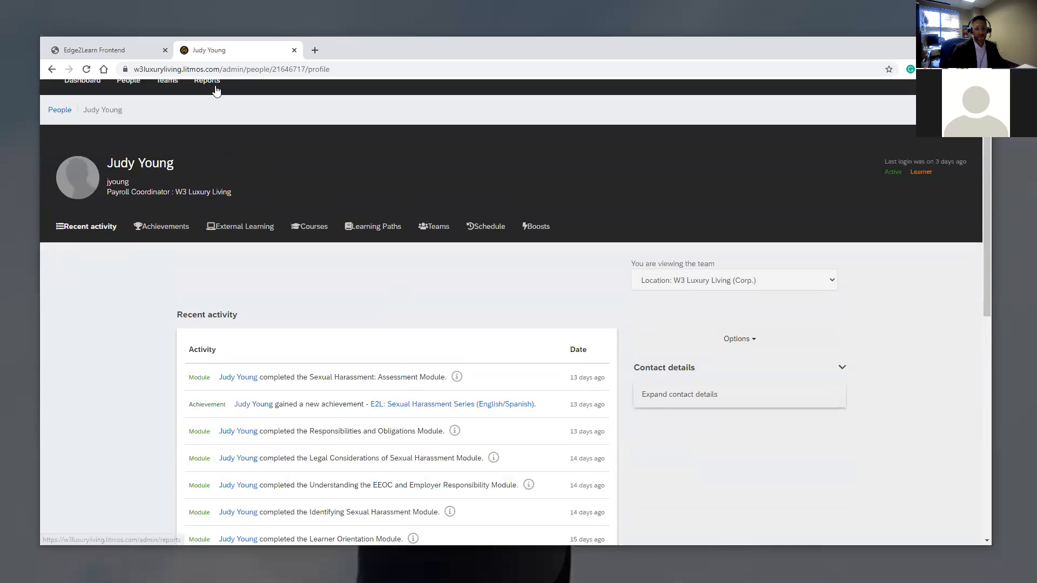
pyautogui.scroll(2, 126, 184)
pyautogui.click(83, 190)
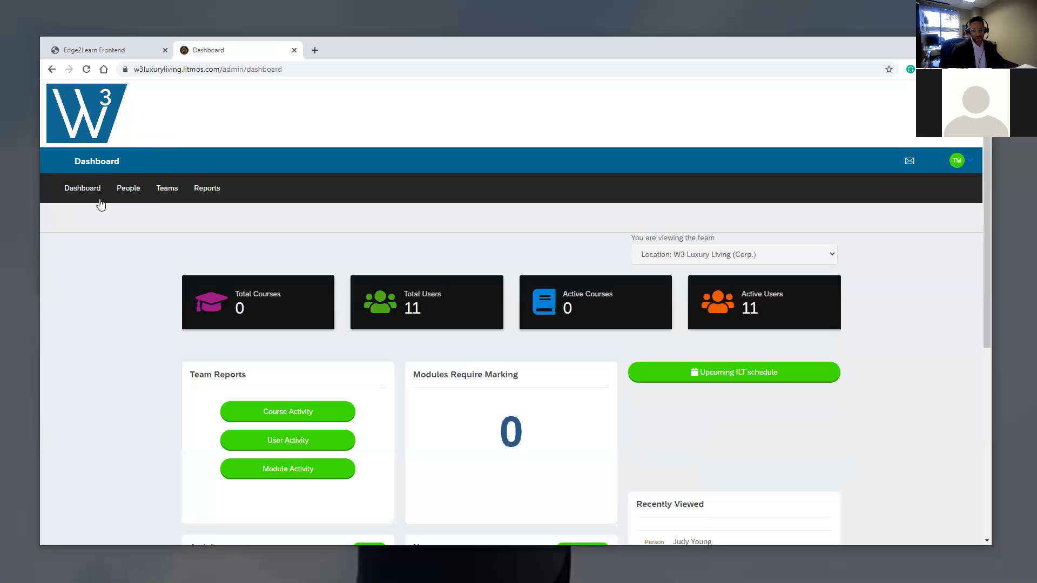
# - Scroll the dashboard to review the Activity feed of achievements and the welcome News post
pyautogui.scroll(-4, 324, 236)
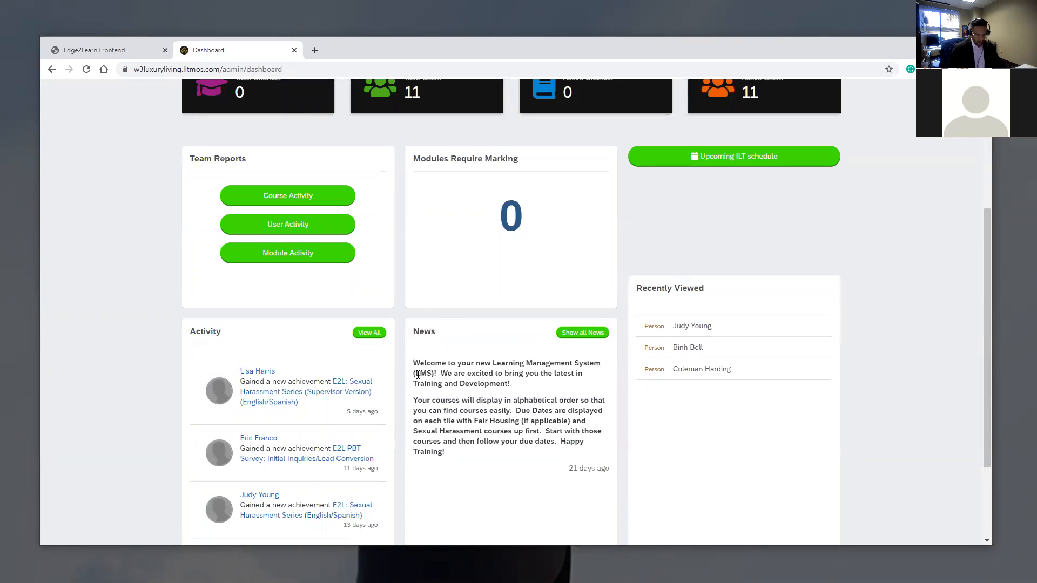
pyautogui.scroll(-2, 419, 372)
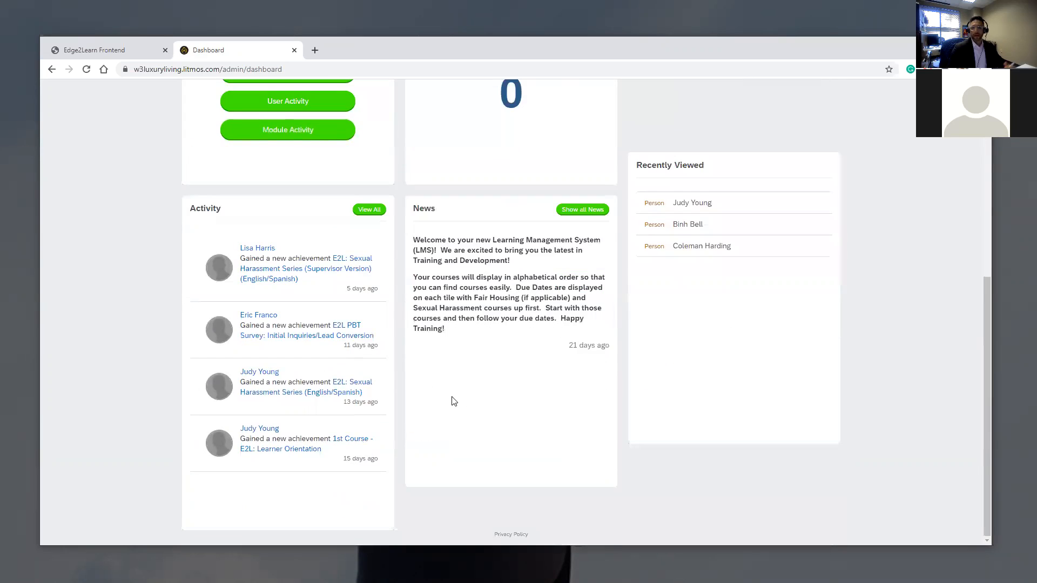
pyautogui.scroll(5, 540, 405)
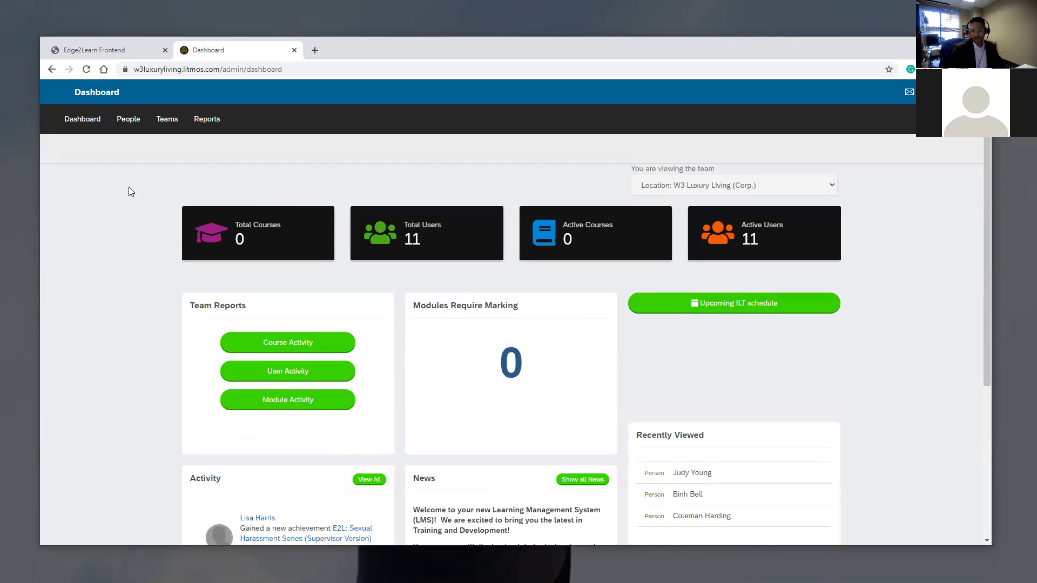
pyautogui.scroll(1, 129, 192)
# - Reopen the Payroll Coordinator learner's profile from the People list
pyautogui.click(126, 177)
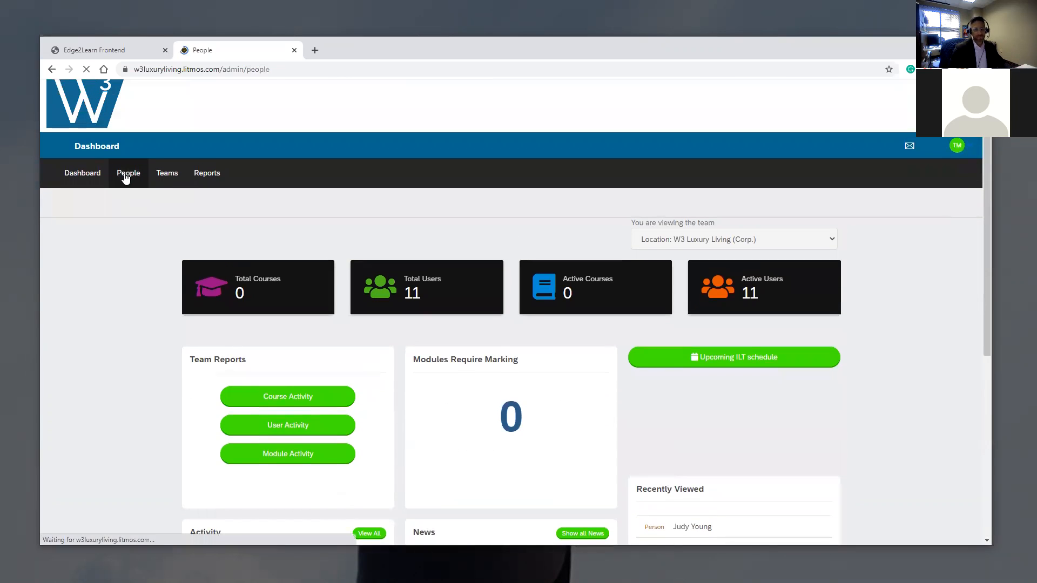
pyautogui.scroll(-1, 251, 349)
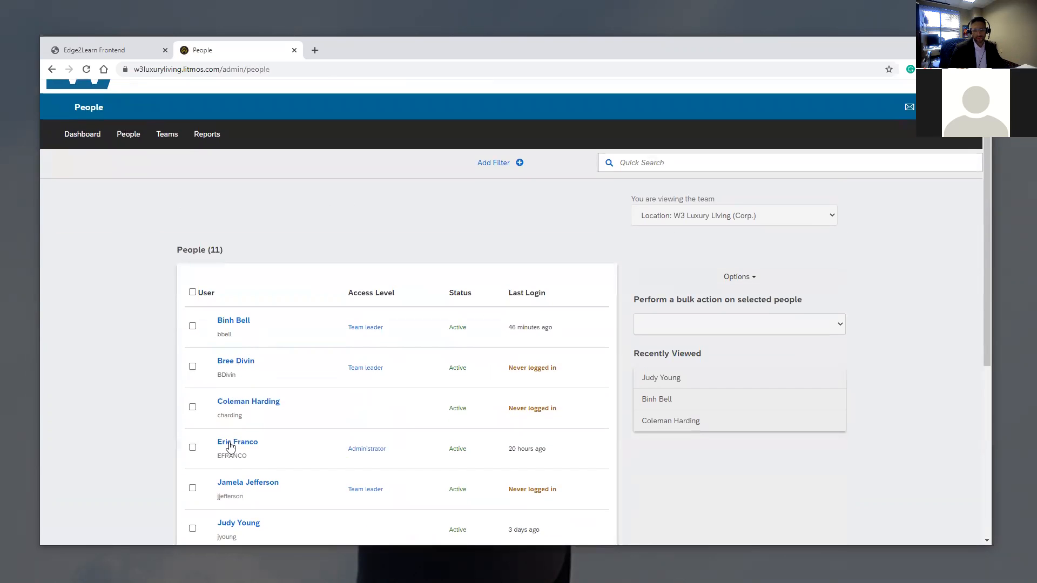
pyautogui.scroll(-2, 229, 446)
pyautogui.click(243, 414)
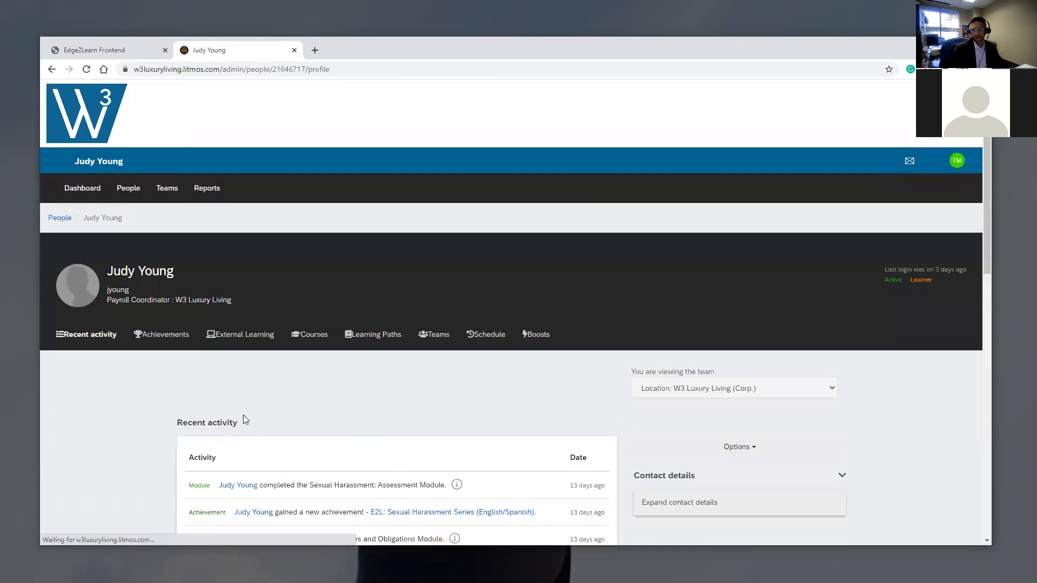
# - Choose Reset password from the profile's Options menu
pyautogui.scroll(-4, 231, 336)
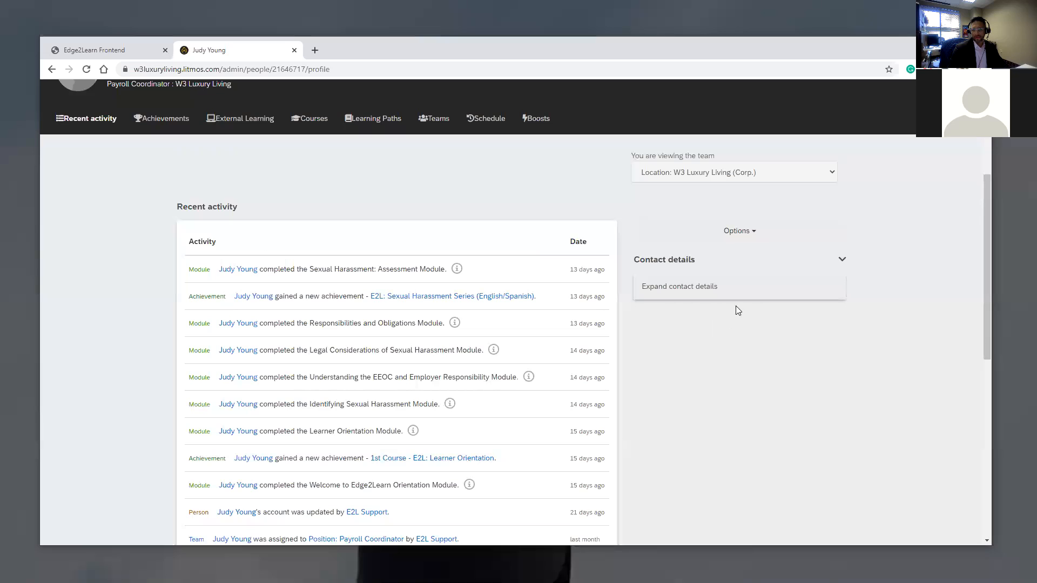
pyautogui.click(759, 236)
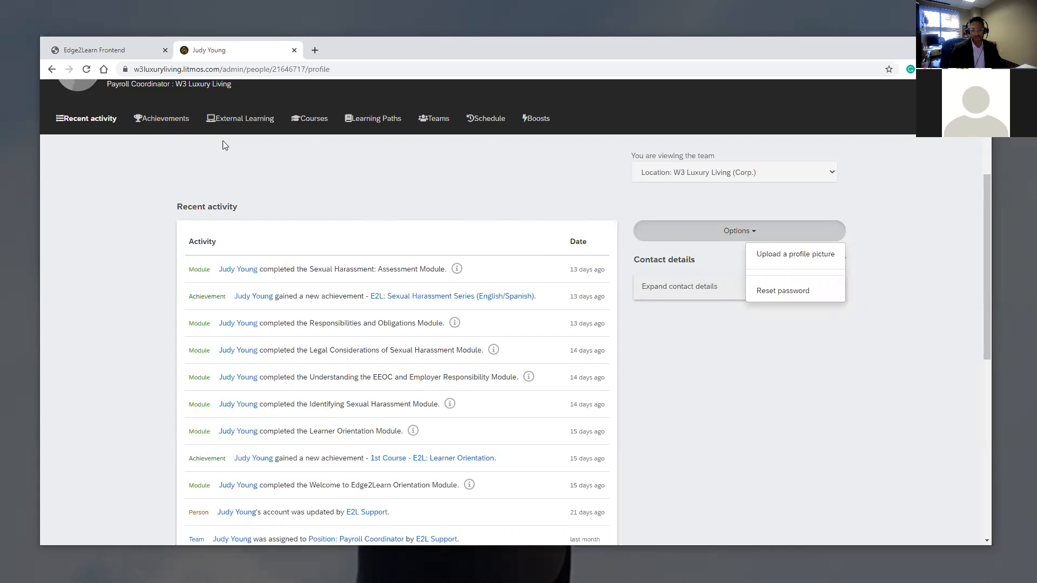
pyautogui.scroll(3, 147, 179)
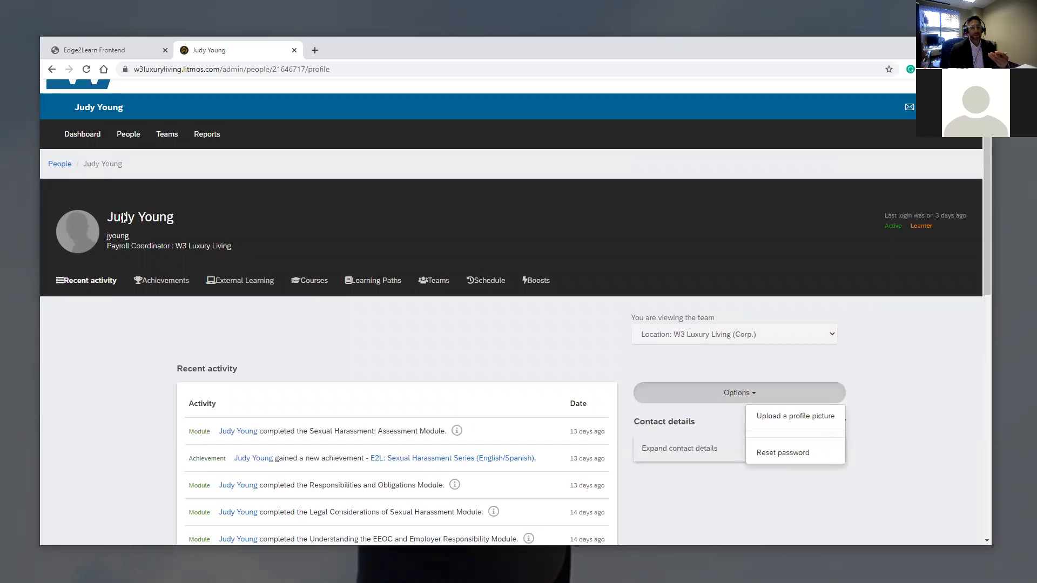
pyautogui.scroll(-2, 133, 216)
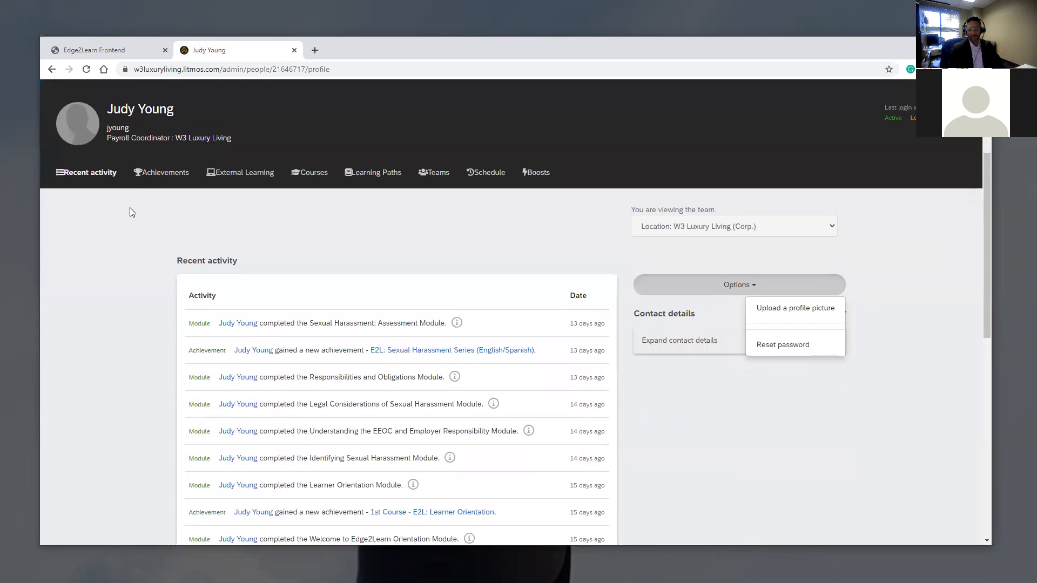
pyautogui.click(781, 346)
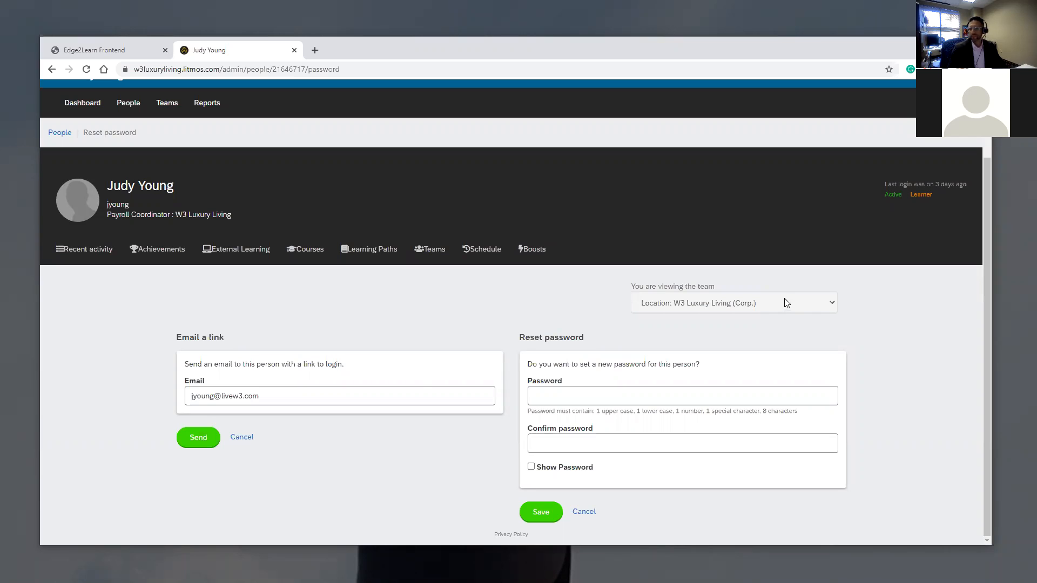
# - Go back to the admin Dashboard, showing 0 modules to mark and the Payroll Coordinator learner recently viewed
pyautogui.click(86, 102)
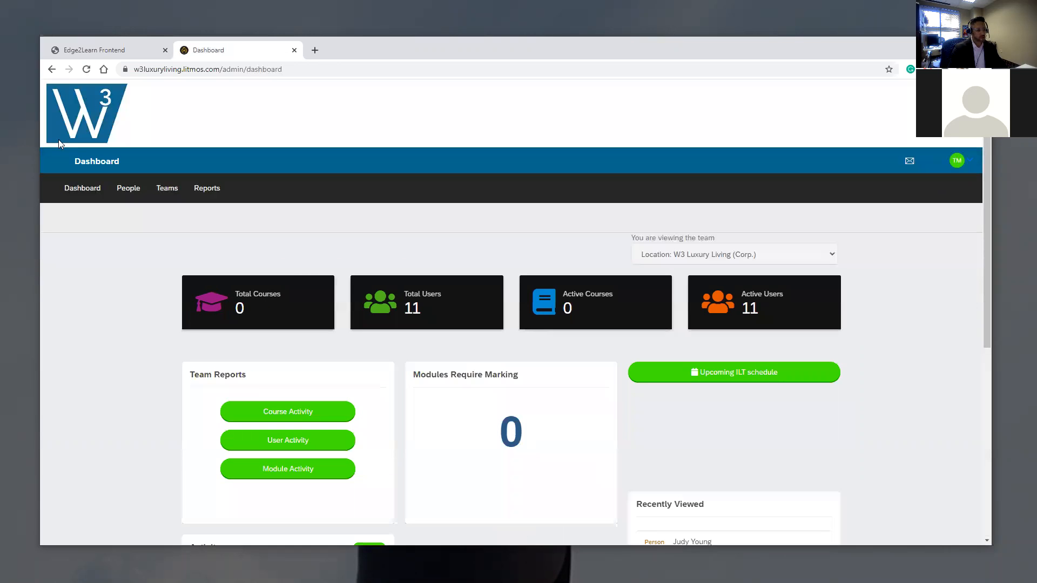
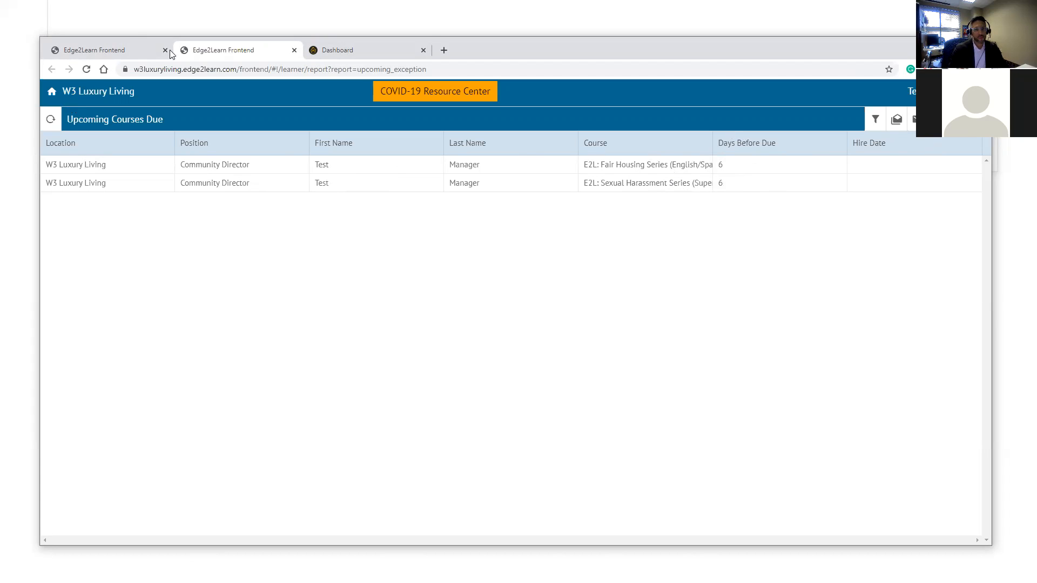
# - Open the Course Exception Report of overdue W3 Luxury Living courses and begin adding a recurring report
pyautogui.click(293, 50)
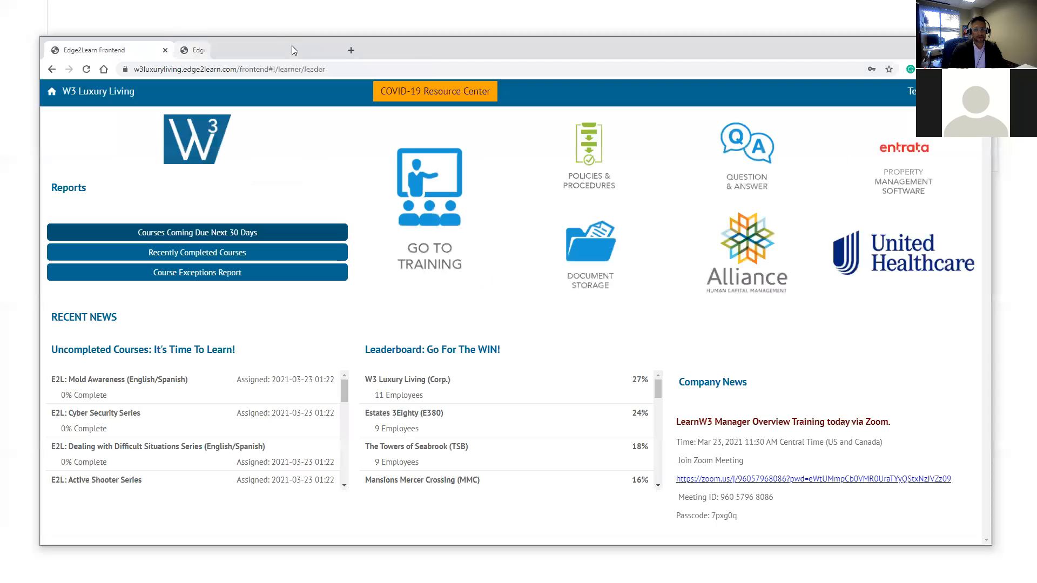
pyautogui.click(166, 273)
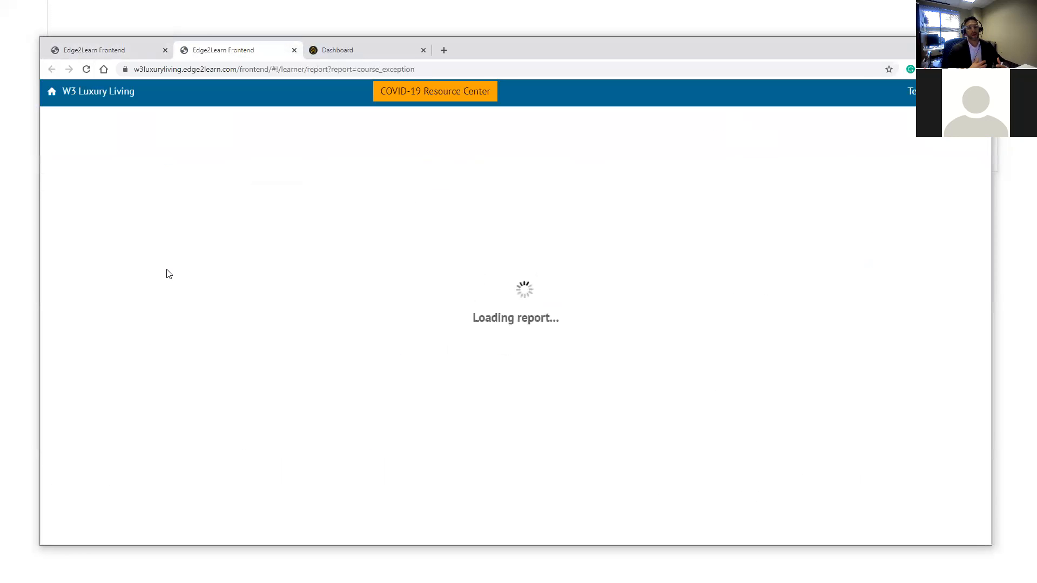
pyautogui.click(77, 52)
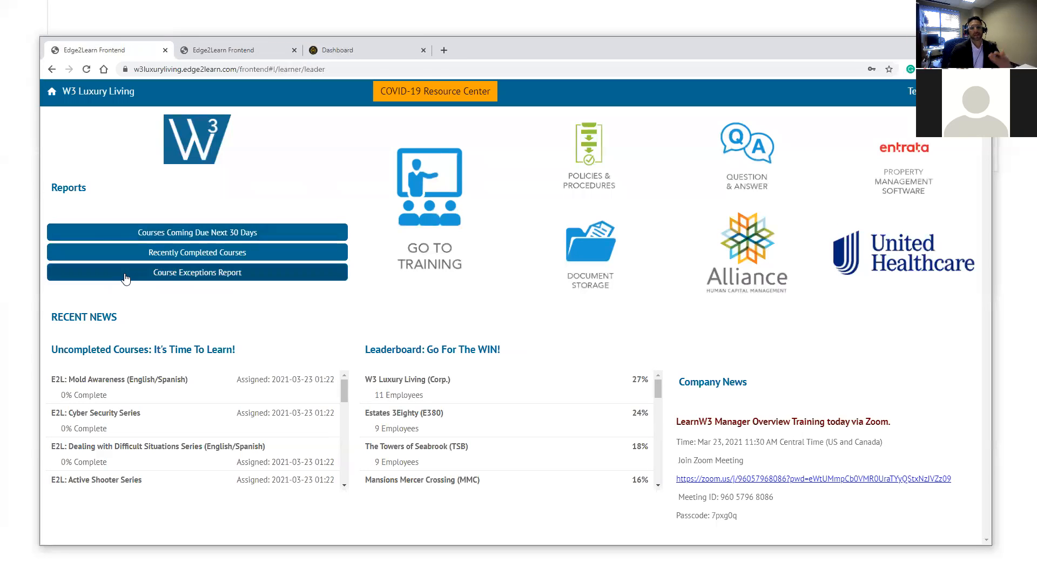
pyautogui.click(222, 50)
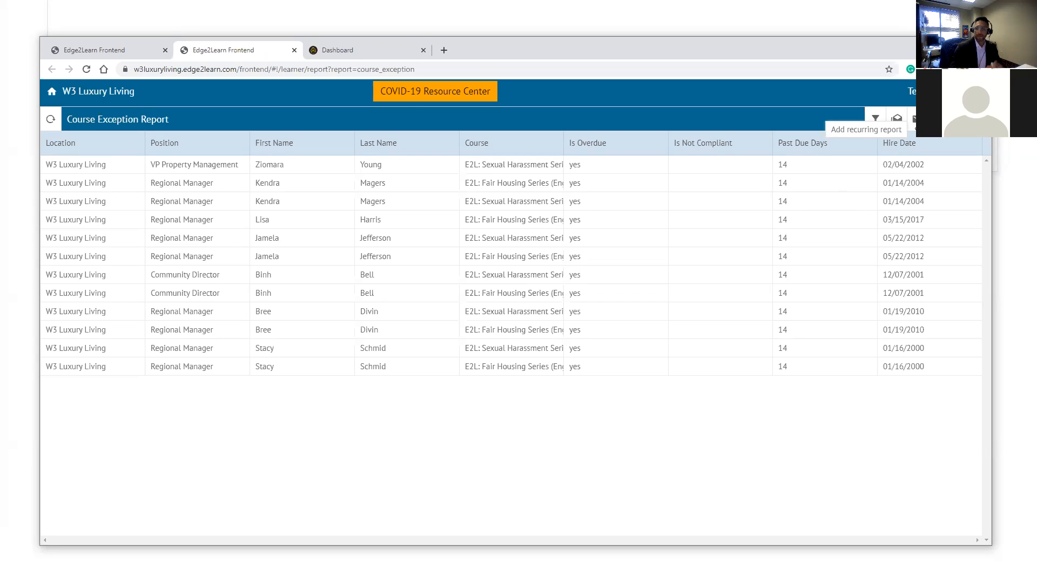
pyautogui.click(916, 119)
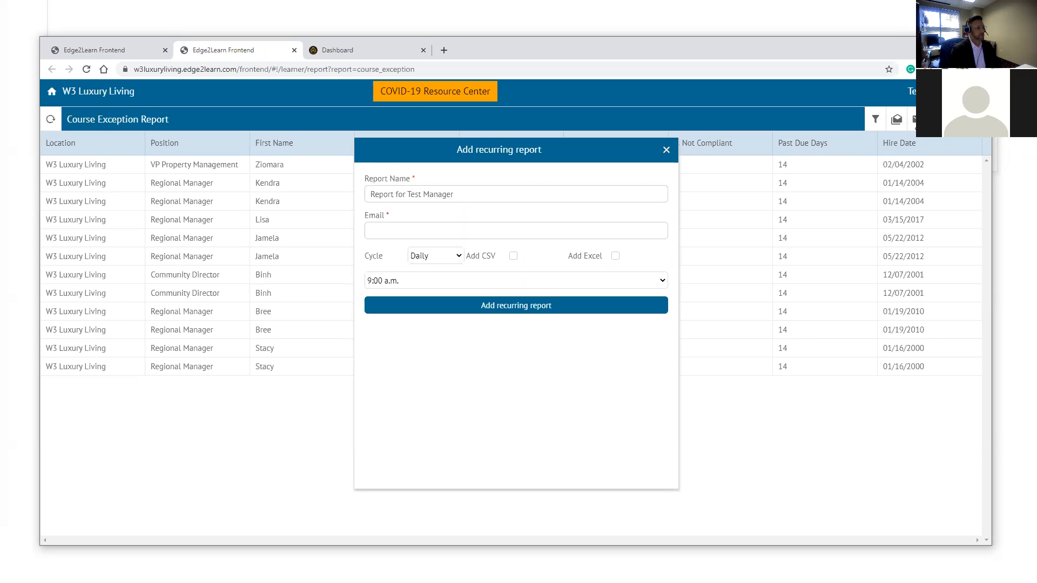
# - Schedule the report to the recipient's e-mail monthly, 2nd day at 9:00 a.m., with an Excel attachment
pyautogui.click(427, 233)
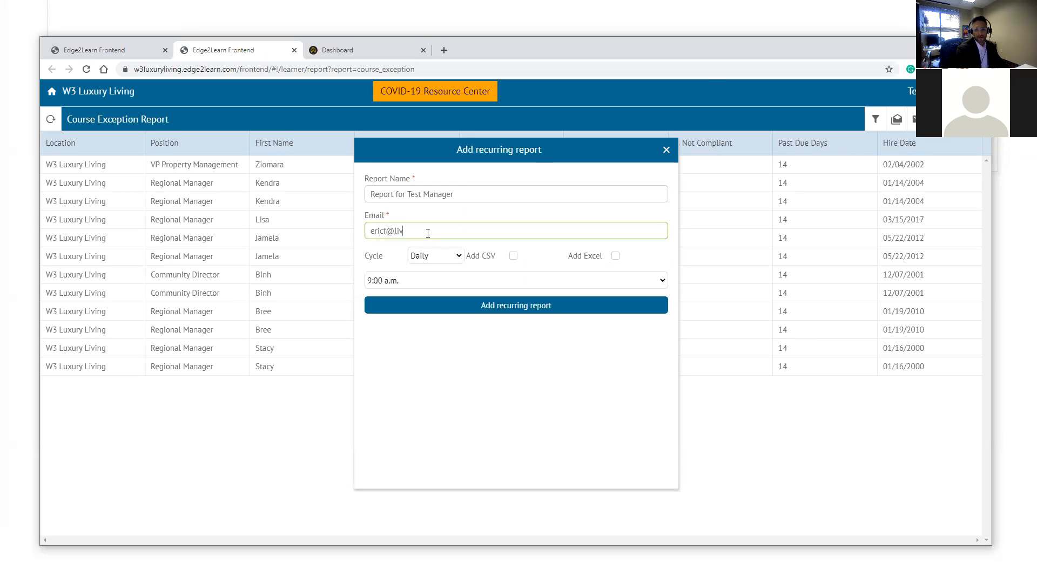
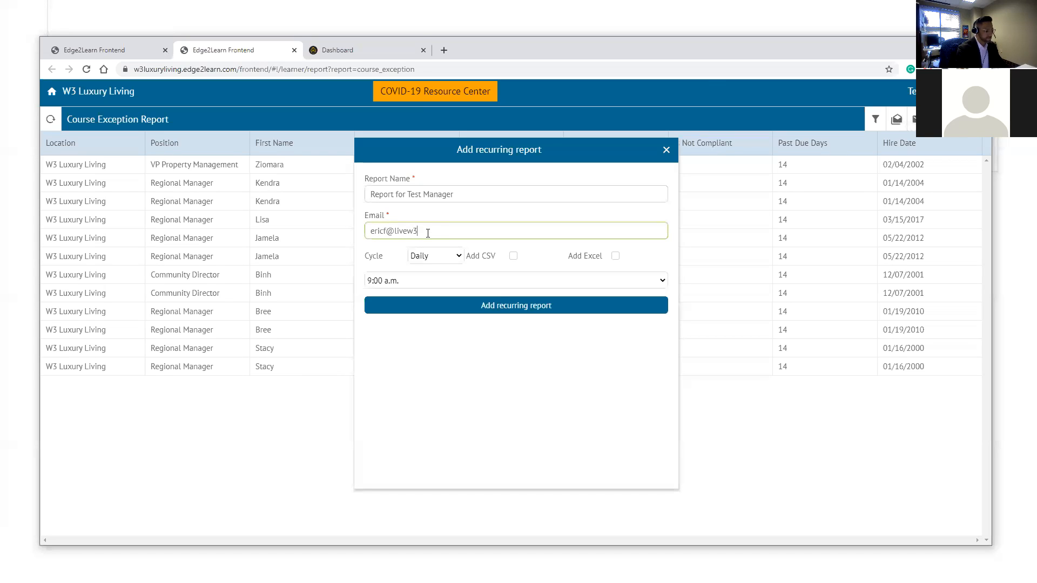
pyautogui.click(441, 256)
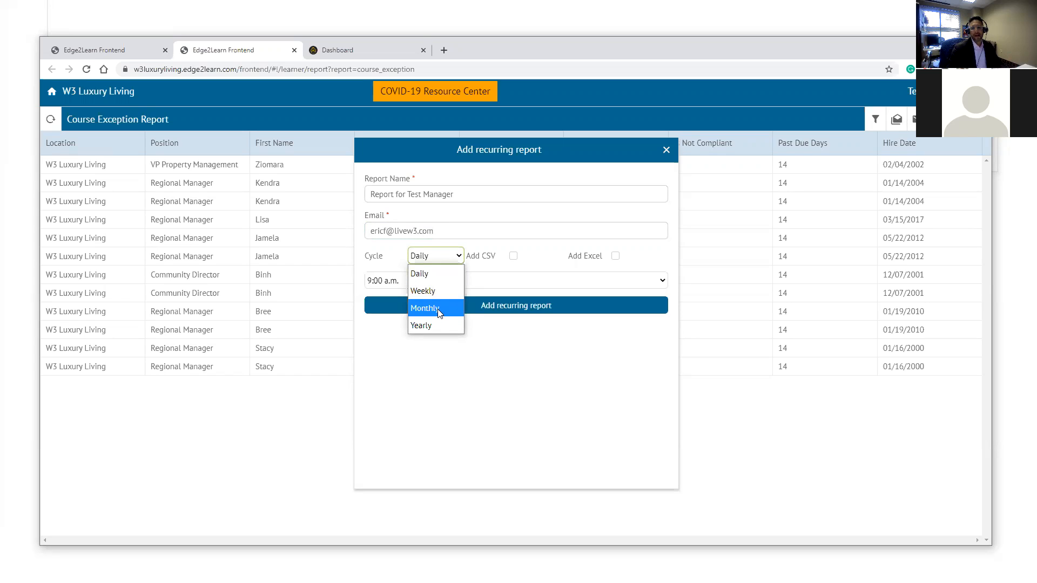
pyautogui.click(439, 310)
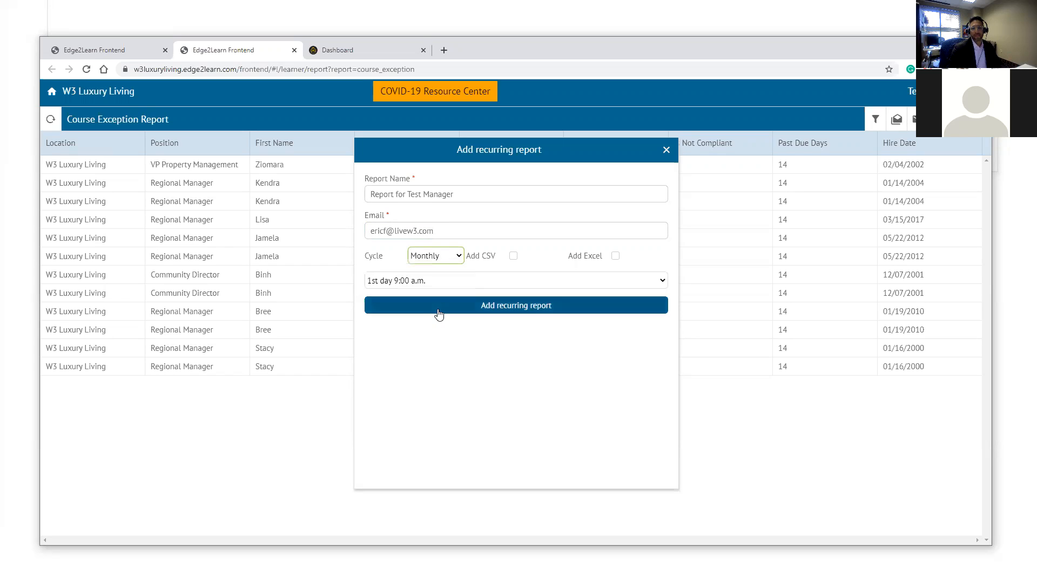
pyautogui.click(489, 280)
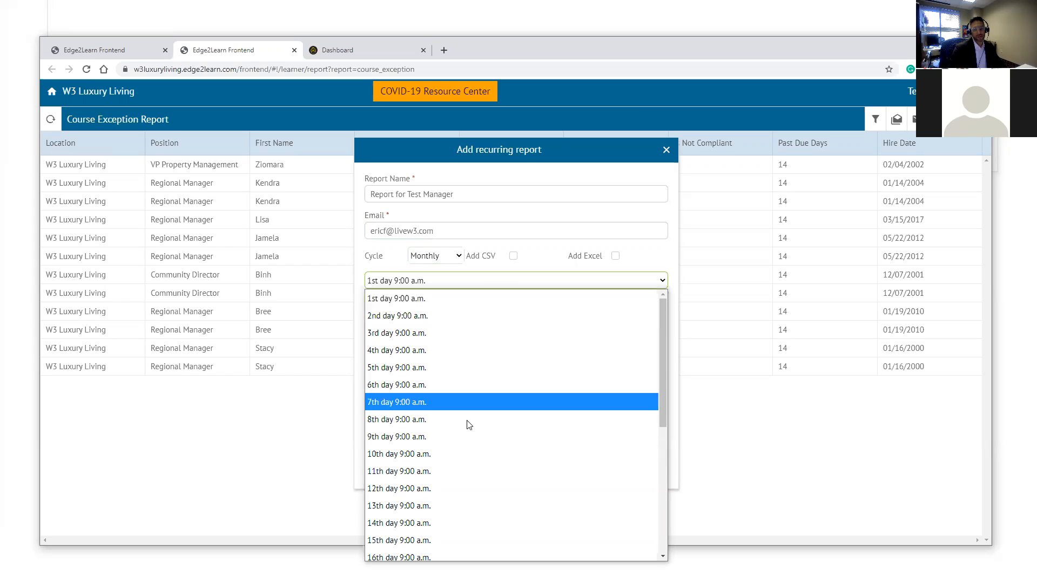
pyautogui.click(461, 317)
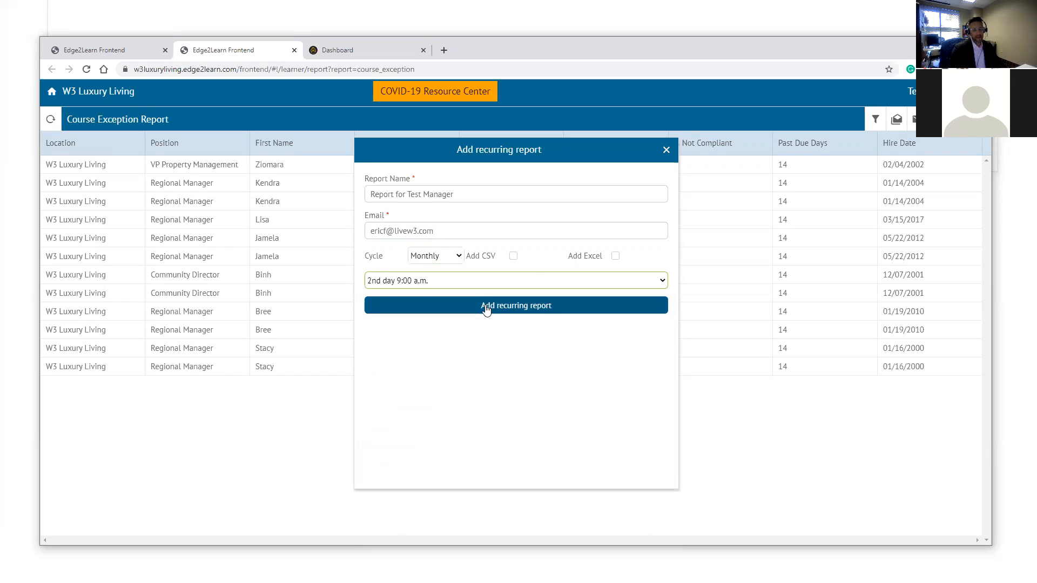
pyautogui.click(615, 256)
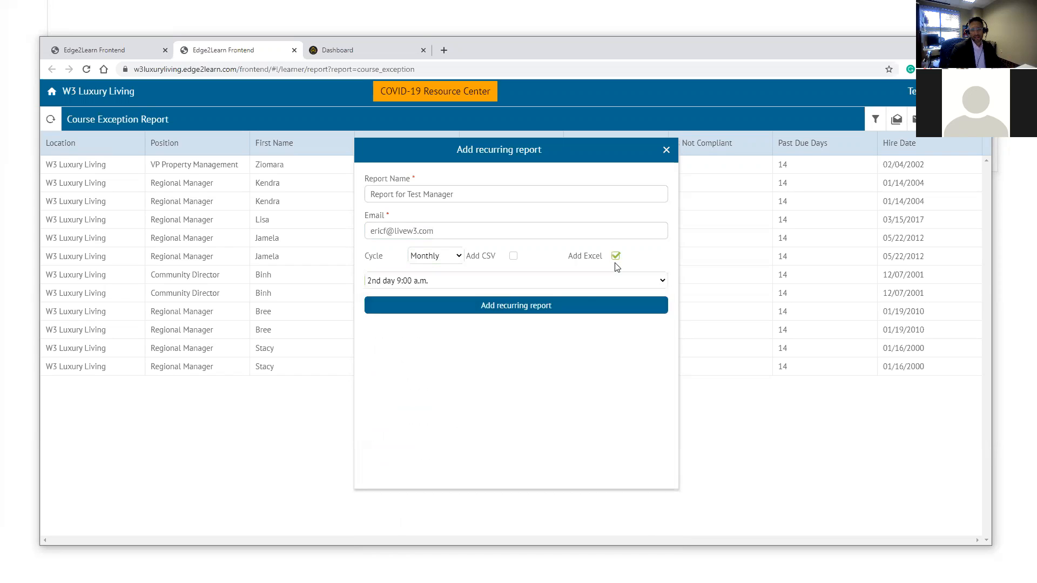
pyautogui.click(486, 305)
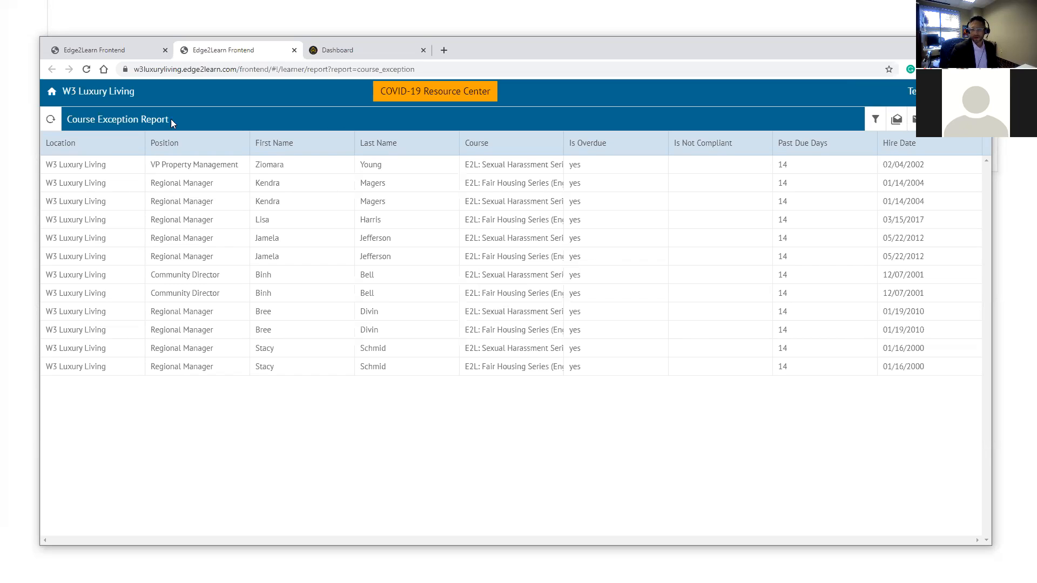
# - Switch from the Edge2Learn home tab to the W3 Luxury Living Litmos admin Dashboard tab
pyautogui.click(108, 51)
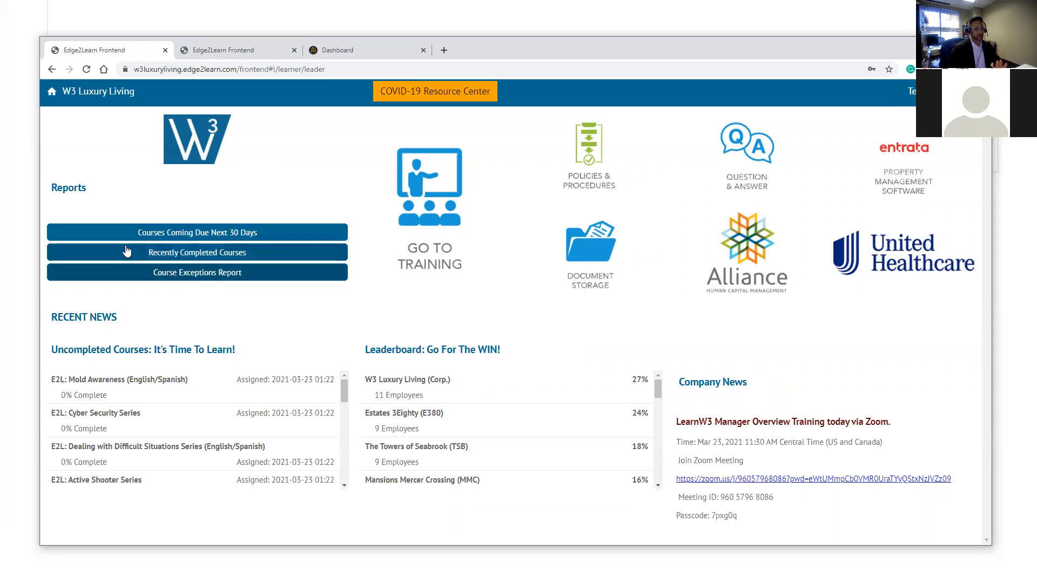
pyautogui.click(331, 48)
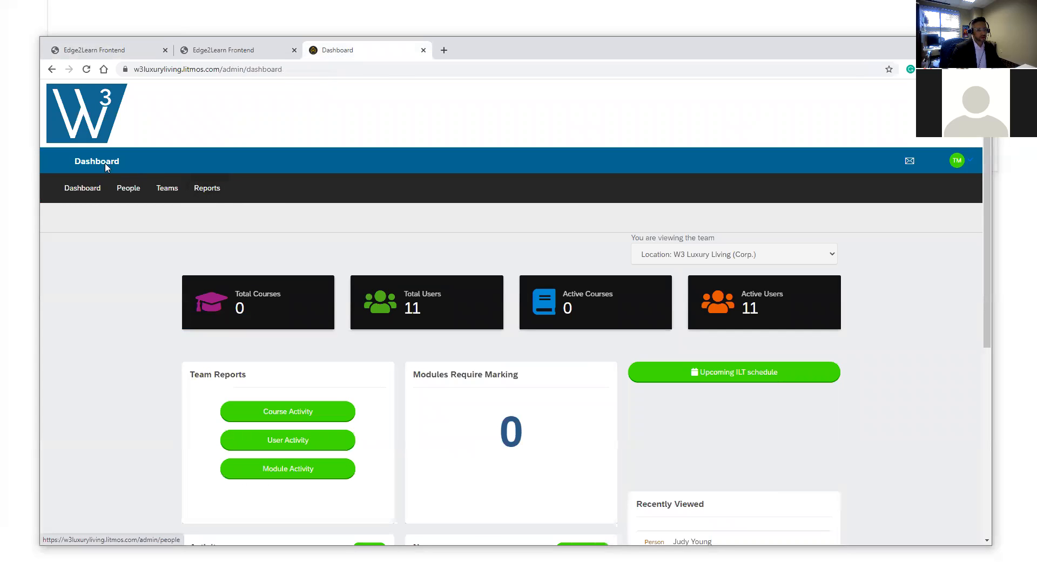
# - Browse the Litmos Quick and Usage reports for team W3 Luxury Living (Corp.), then return to Edge2Learn home
pyautogui.click(206, 192)
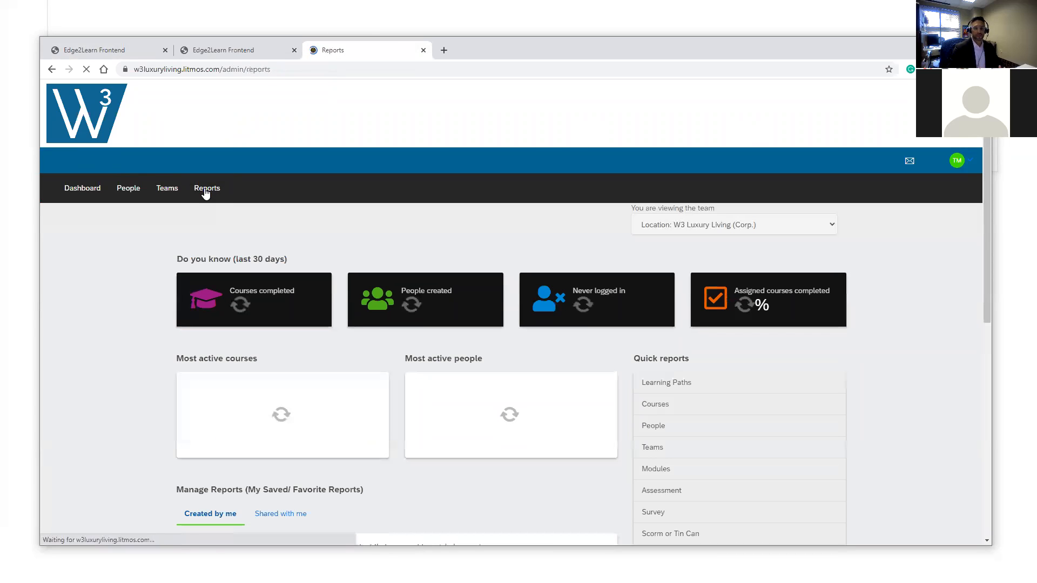
pyautogui.scroll(-3, 778, 361)
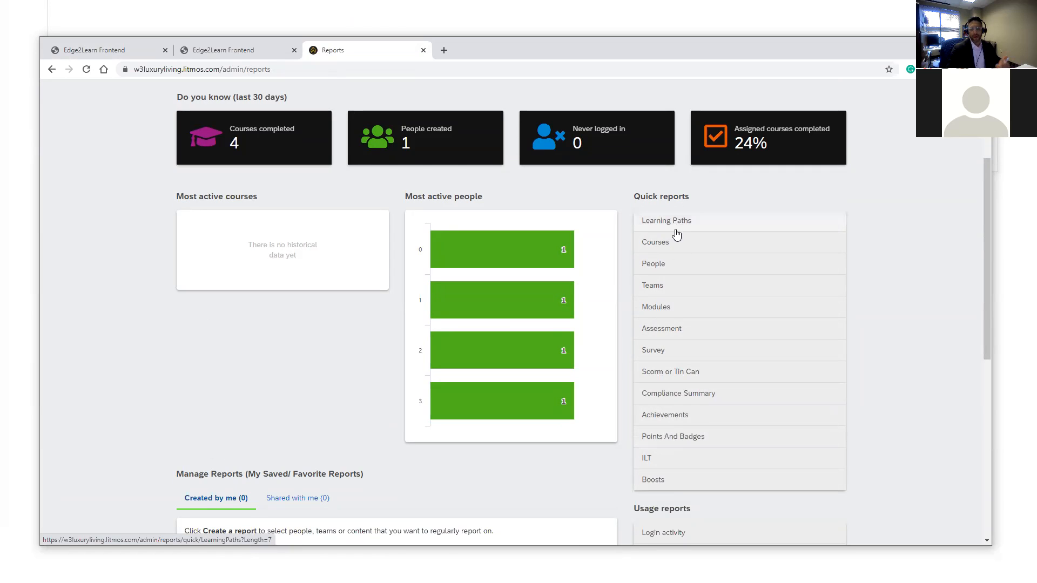
pyautogui.scroll(-2, 669, 510)
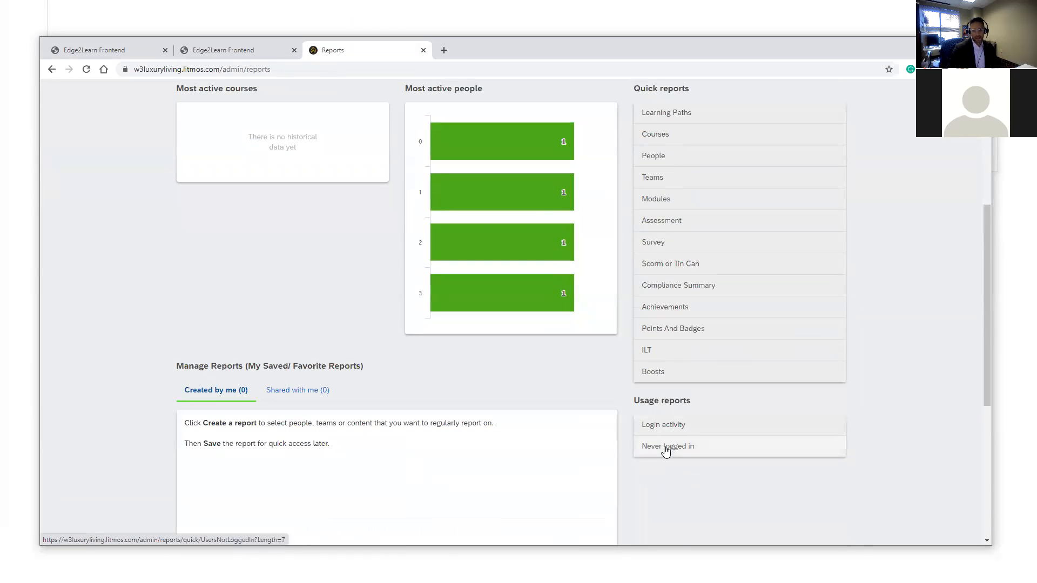
pyautogui.scroll(4, 666, 451)
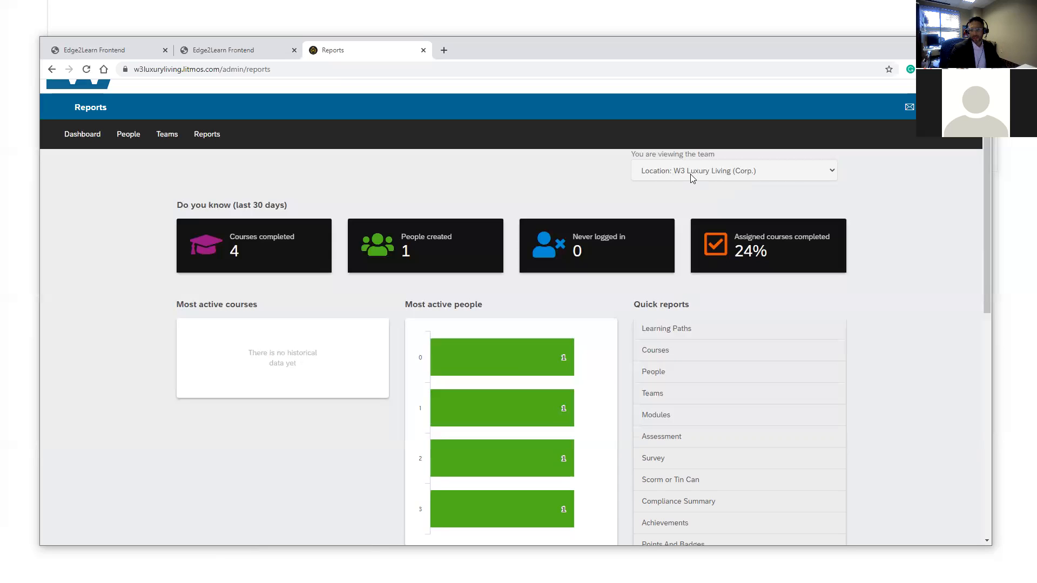
pyautogui.click(724, 176)
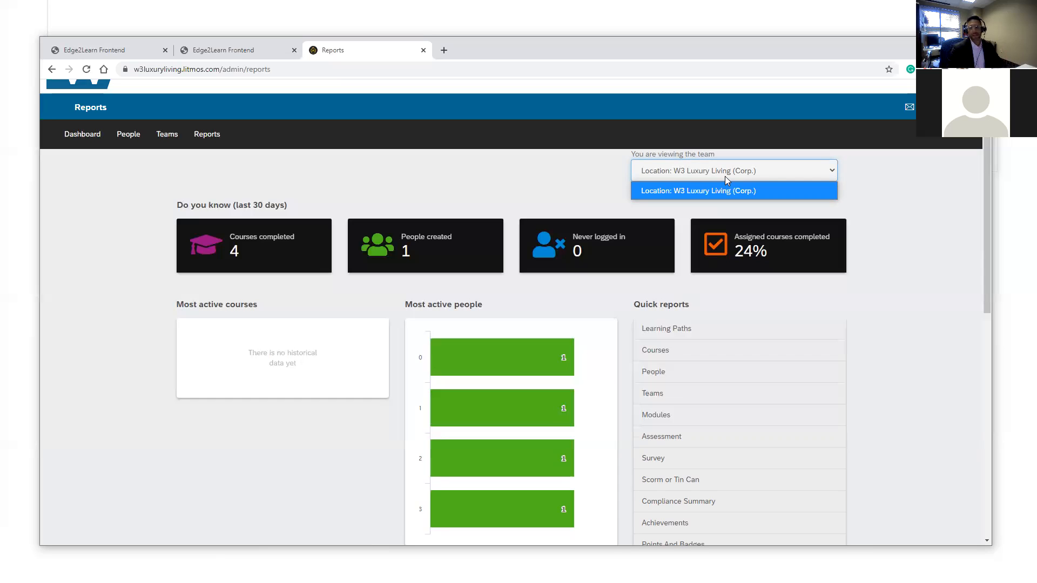
pyautogui.click(528, 185)
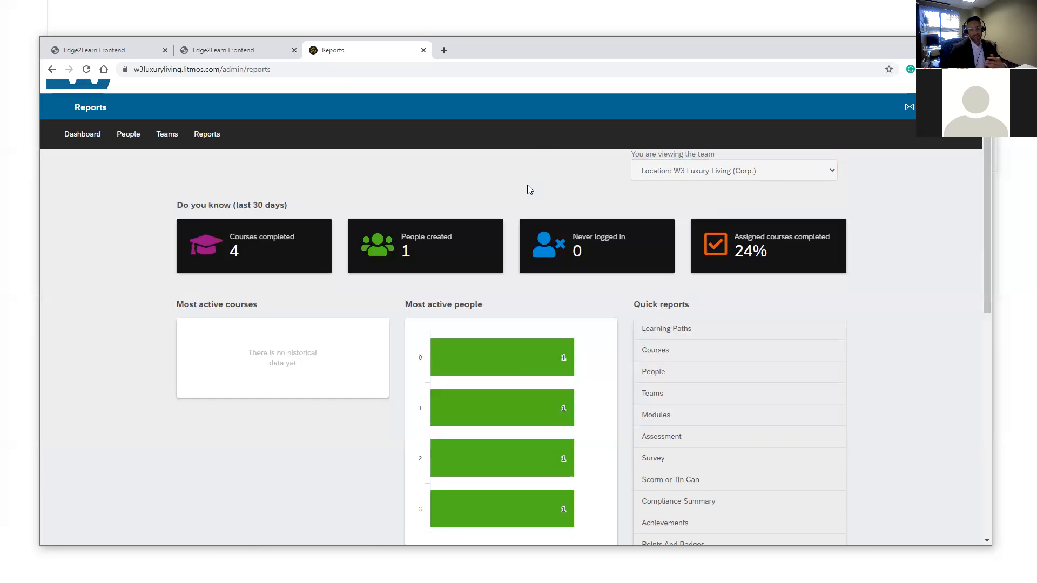
pyautogui.click(119, 53)
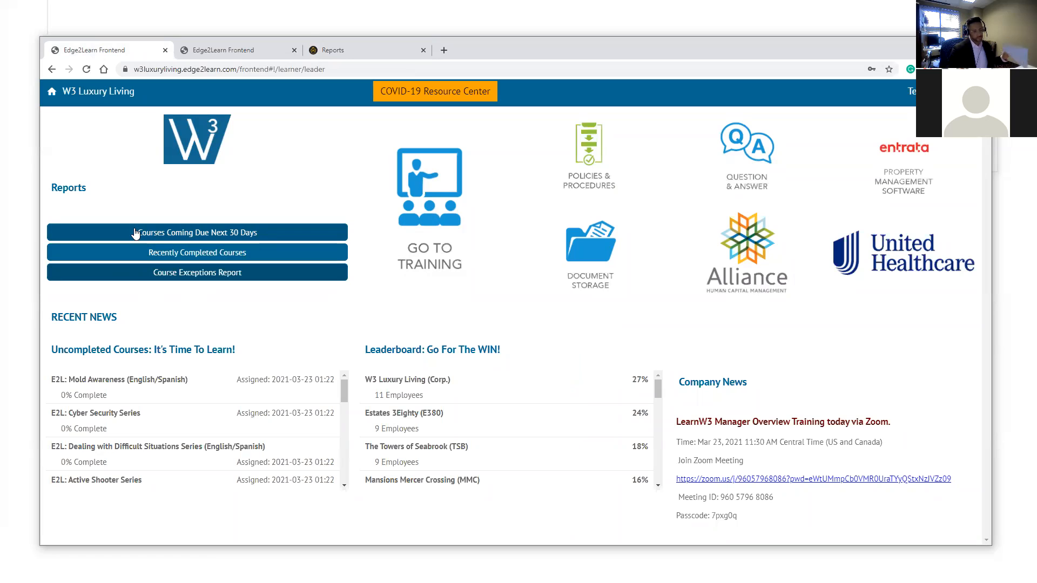
# - Revisit the Reports and Course Exception tabs, then advance the slideshow to the Managing Users slide
pyautogui.click(352, 47)
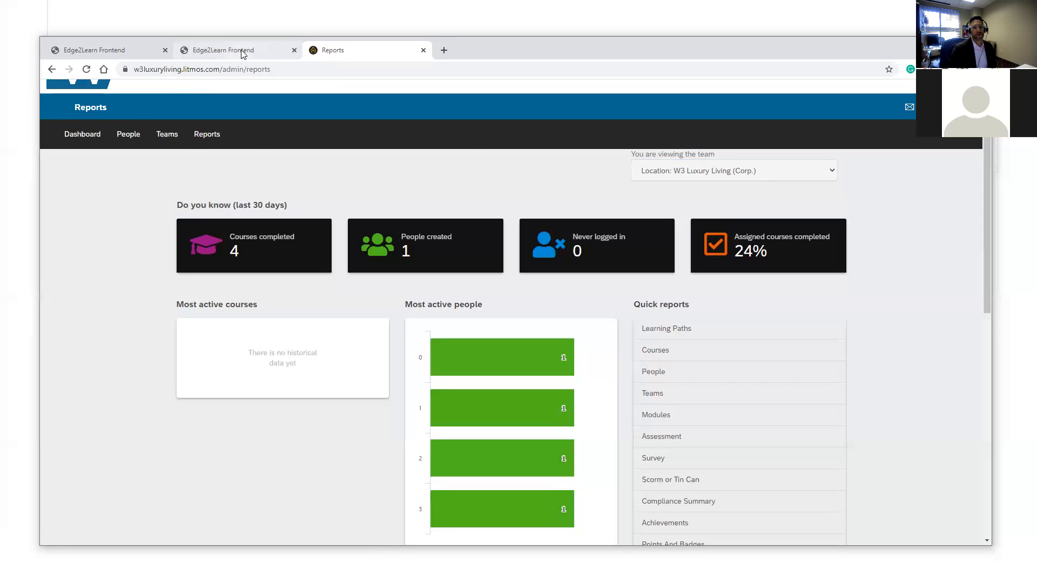
pyautogui.click(243, 51)
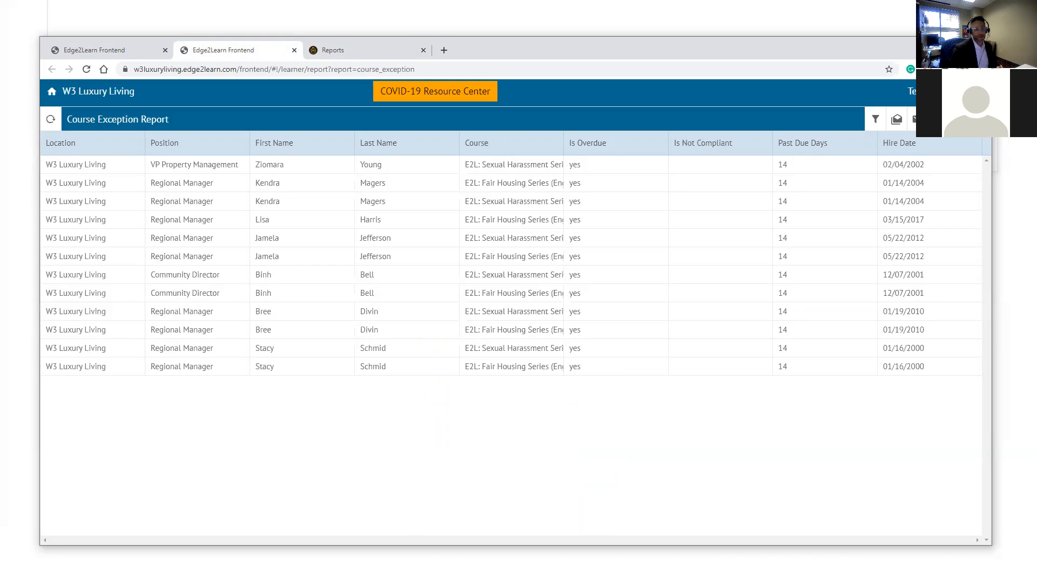
pyautogui.click(138, 52)
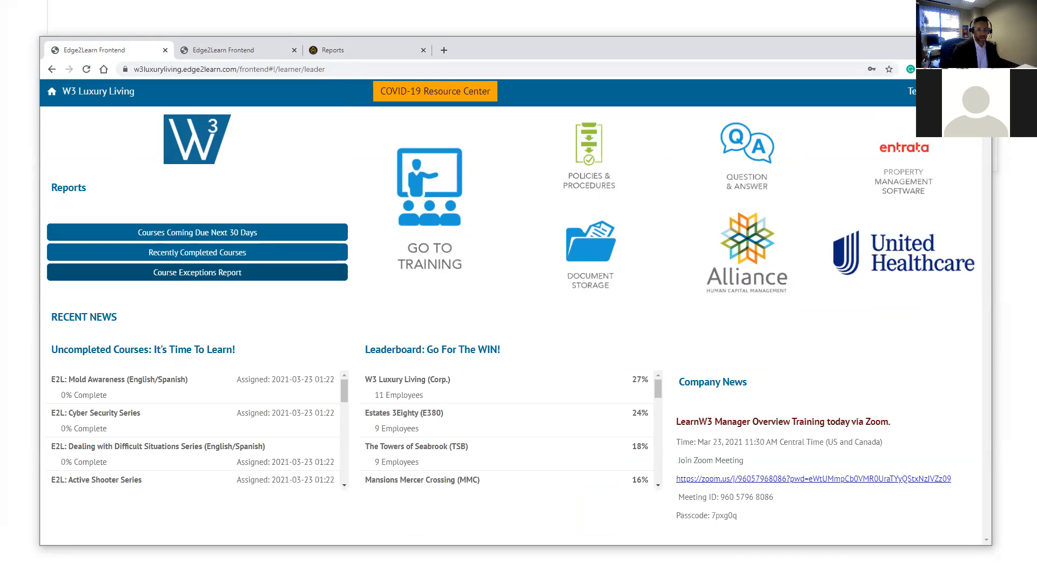
pyautogui.hotkey('alt', 'Tab')
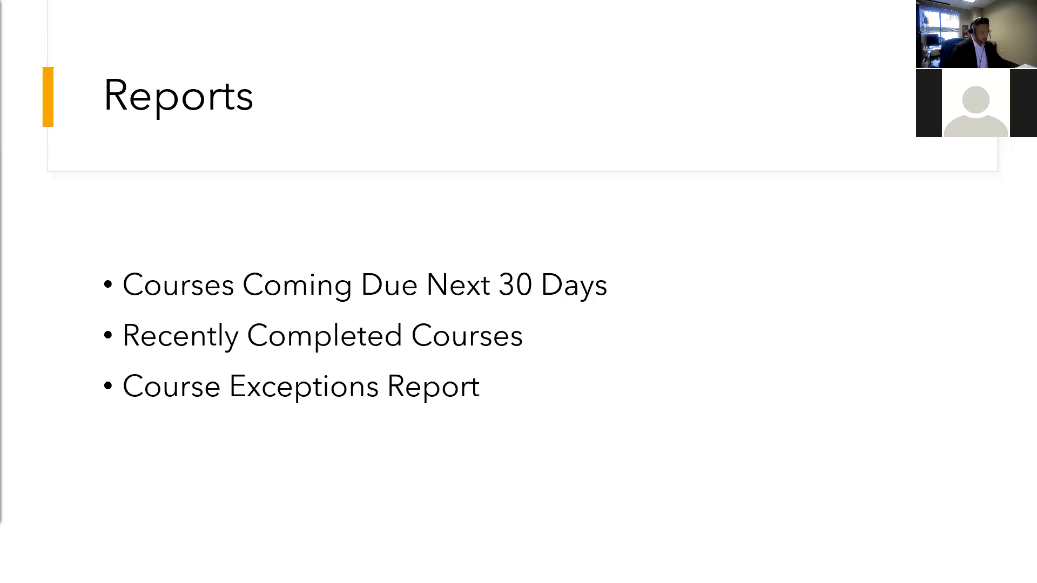
pyautogui.press('Right')
pyautogui.press('Right')
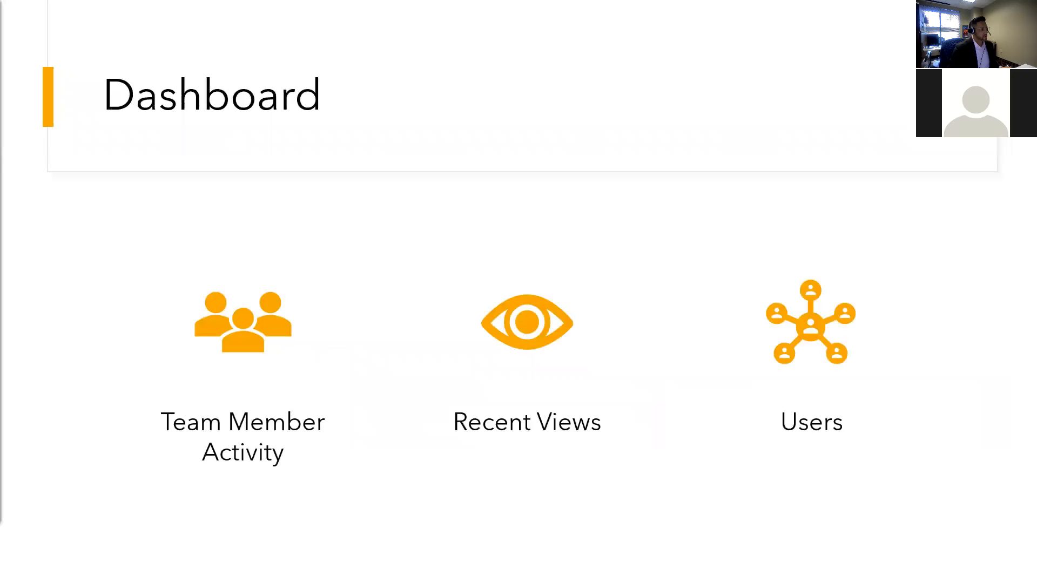
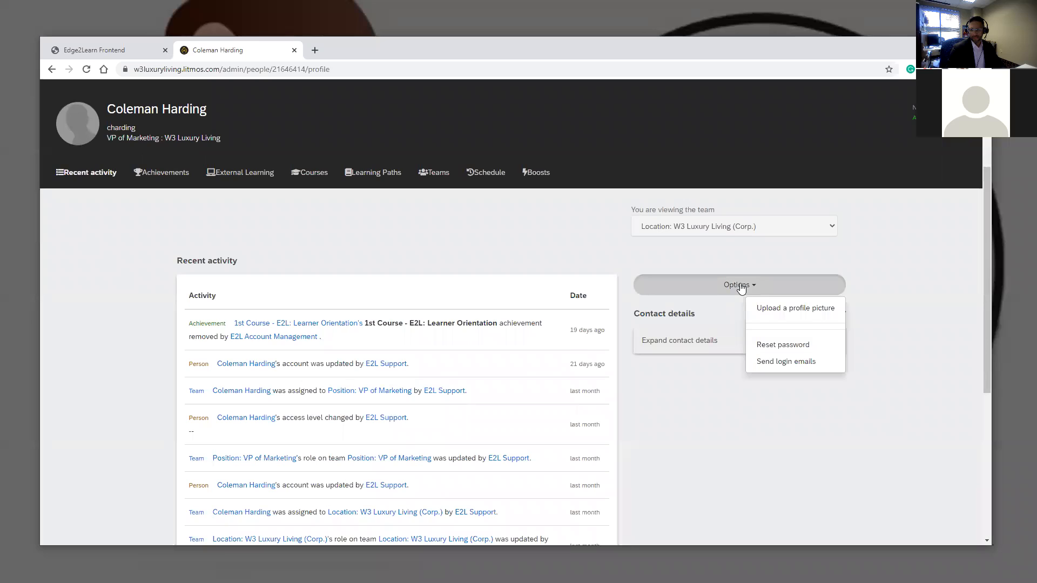
# - Close the account options menu and expand the user's full contact details
pyautogui.click(884, 261)
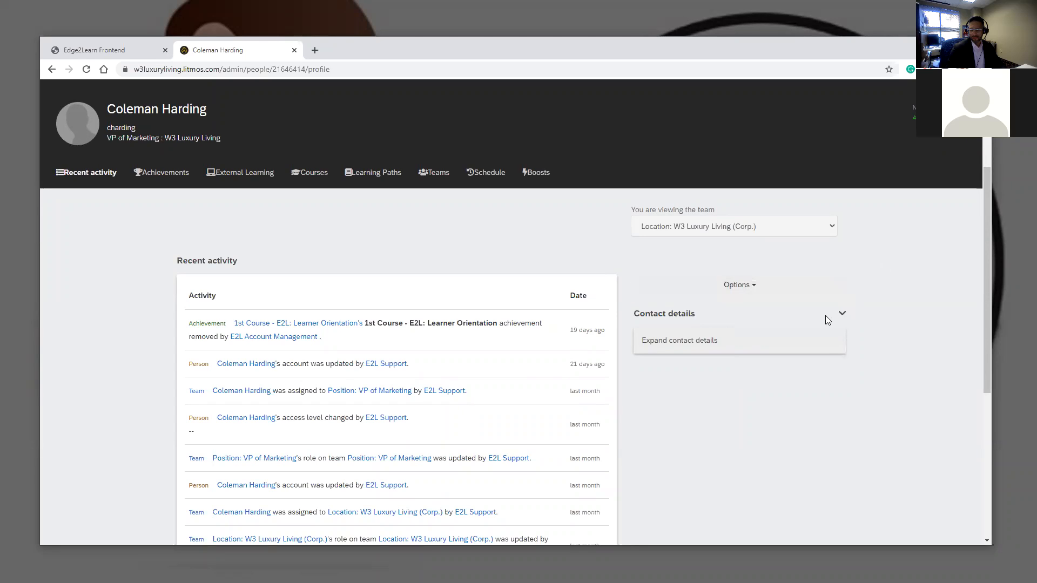
pyautogui.click(842, 311)
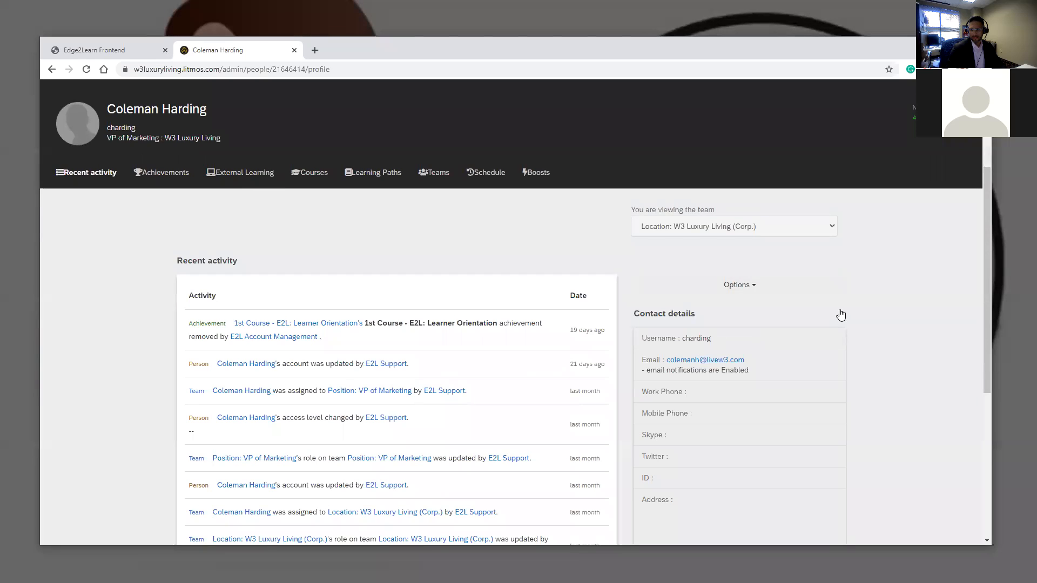
pyautogui.scroll(-2, 871, 290)
pyautogui.scroll(4, 392, 196)
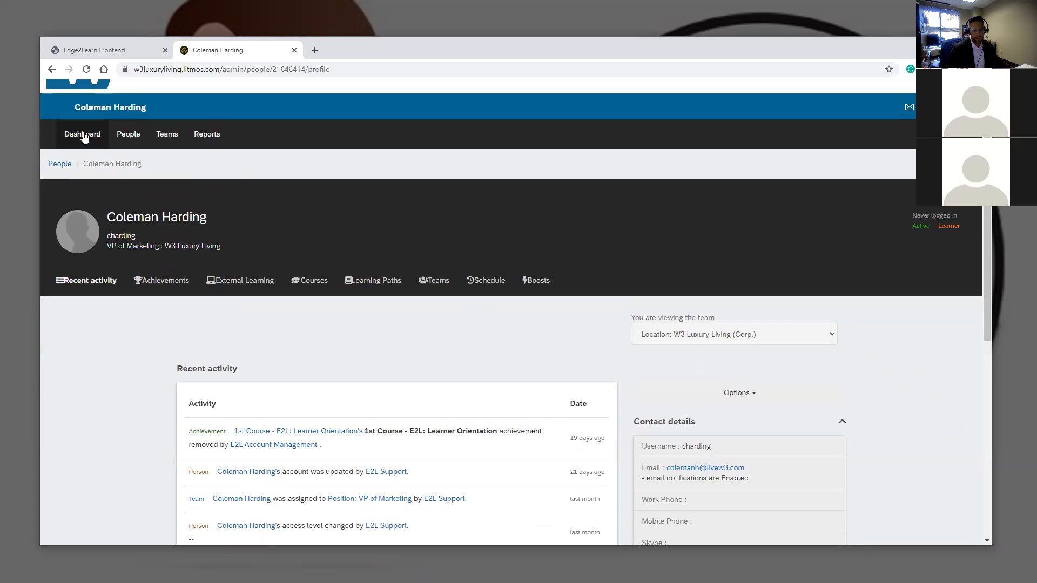
# - From the admin Dashboard, open the Total Users report and this user's course report
pyautogui.click(89, 142)
pyautogui.scroll(-2, 240, 292)
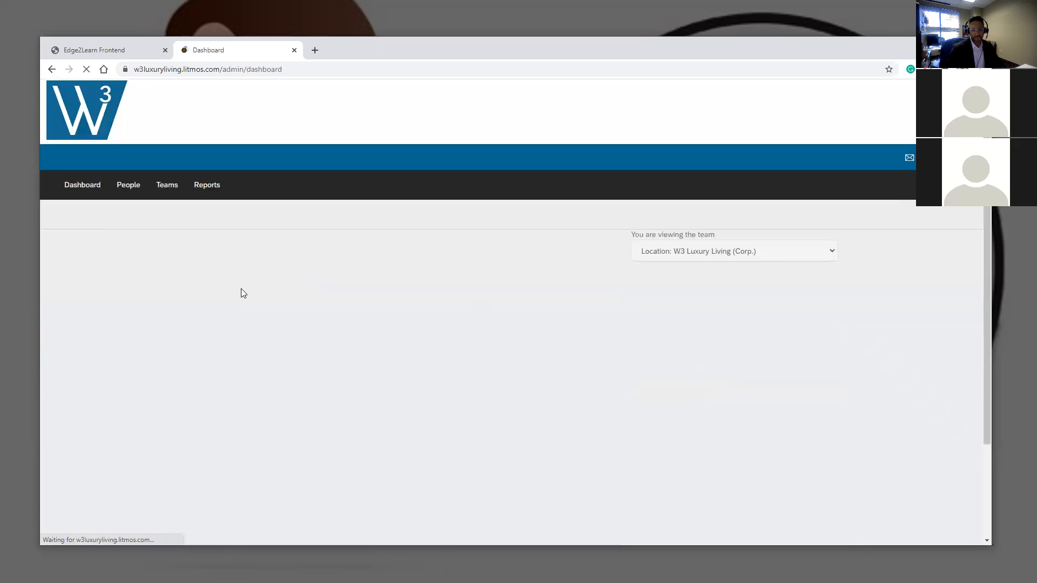
pyautogui.click(402, 192)
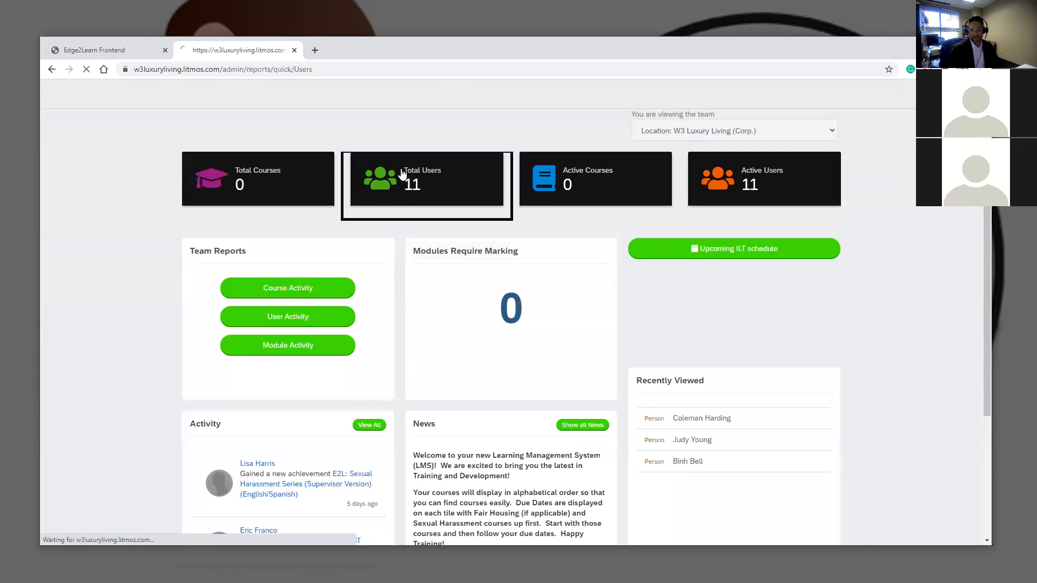
pyautogui.scroll(-4, 259, 241)
pyautogui.scroll(-1, 235, 348)
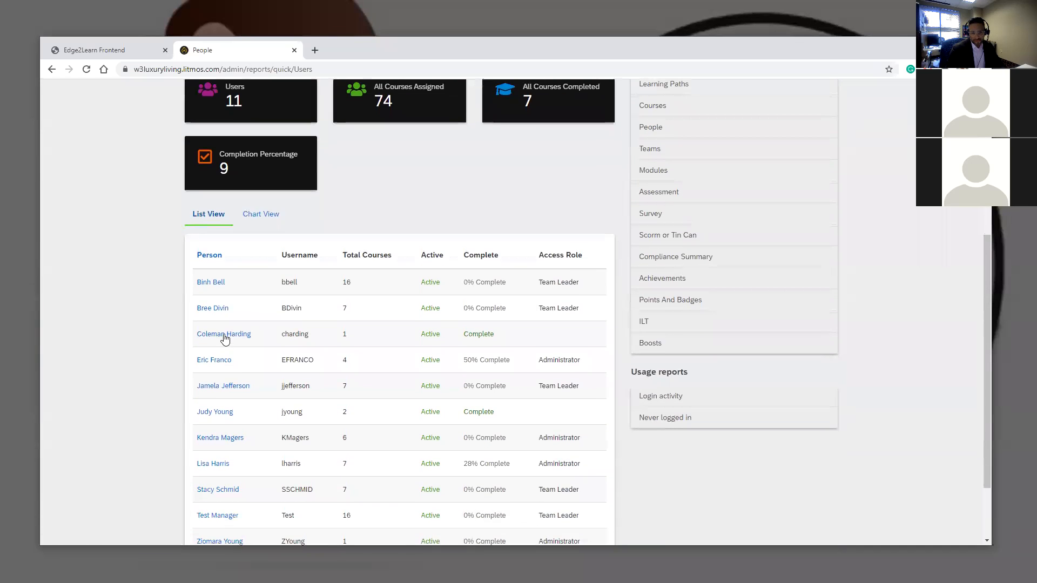
pyautogui.click(225, 336)
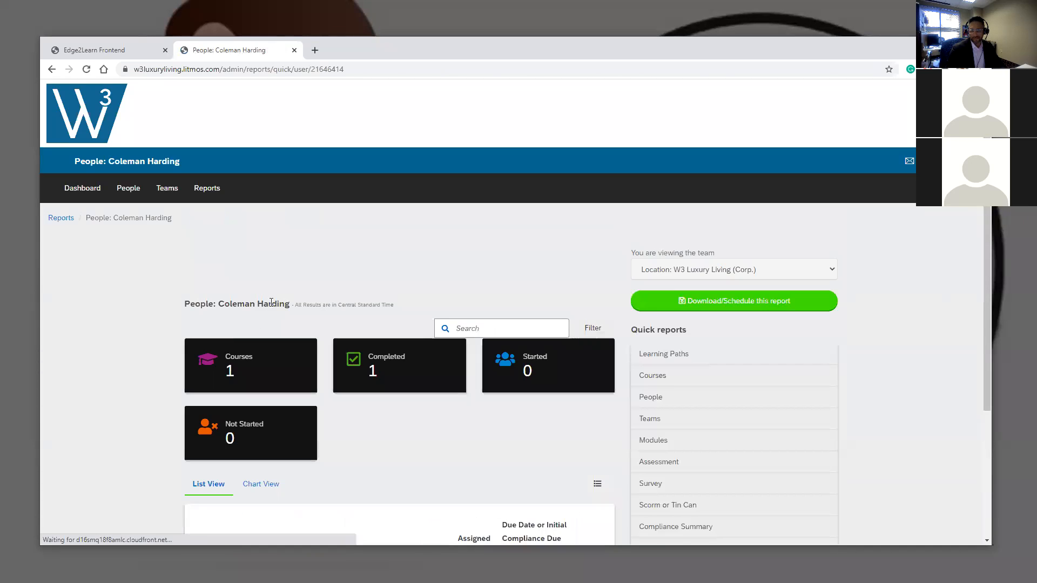
# - Review the user's course report, then go to the People list of 11 users
pyautogui.scroll(-3, 270, 291)
pyautogui.scroll(-1, 545, 198)
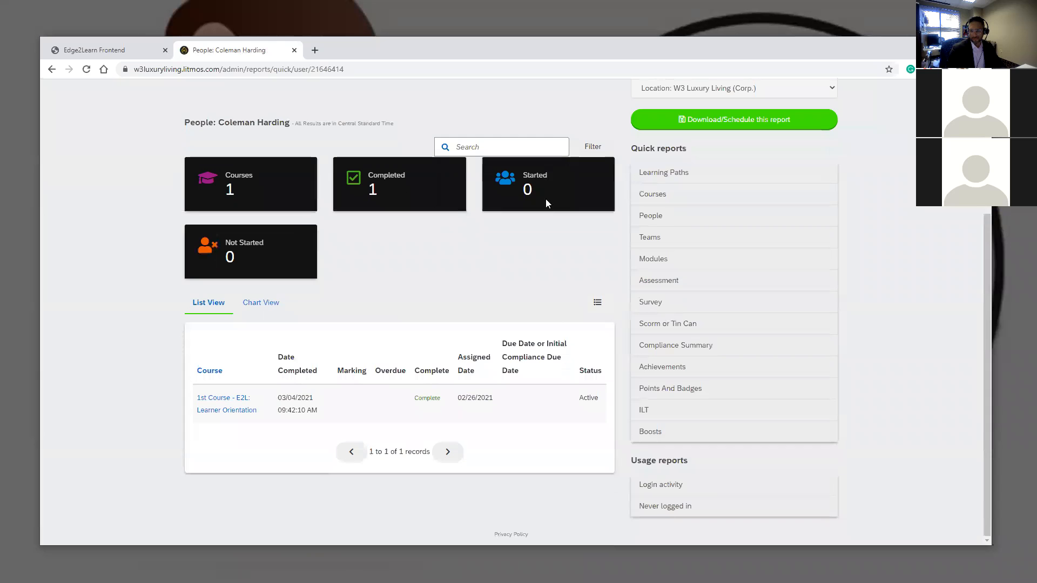
pyautogui.scroll(2, 447, 265)
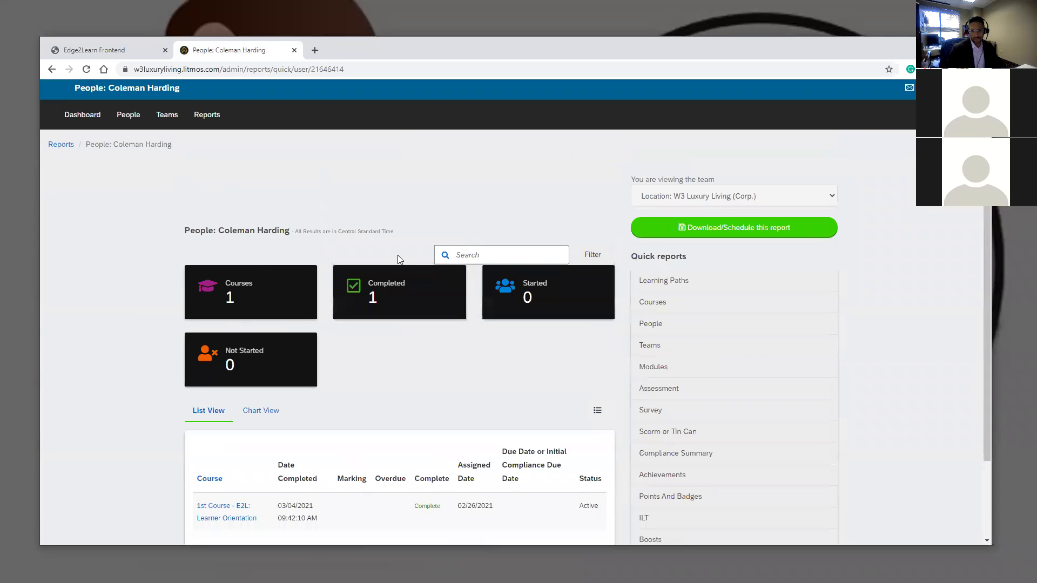
pyautogui.scroll(1, 827, 228)
pyautogui.scroll(-2, 828, 216)
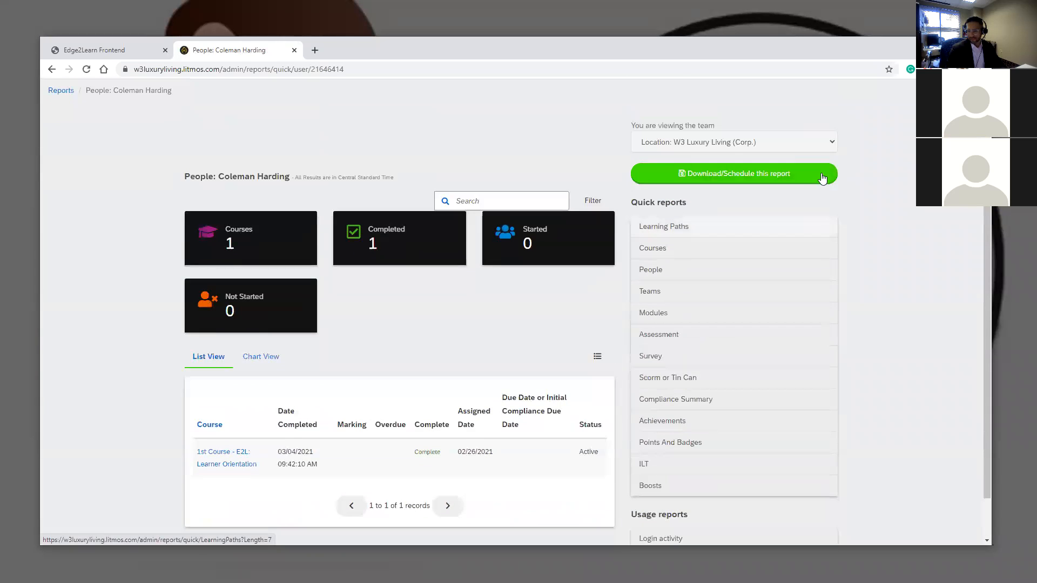
pyautogui.scroll(-1, 830, 203)
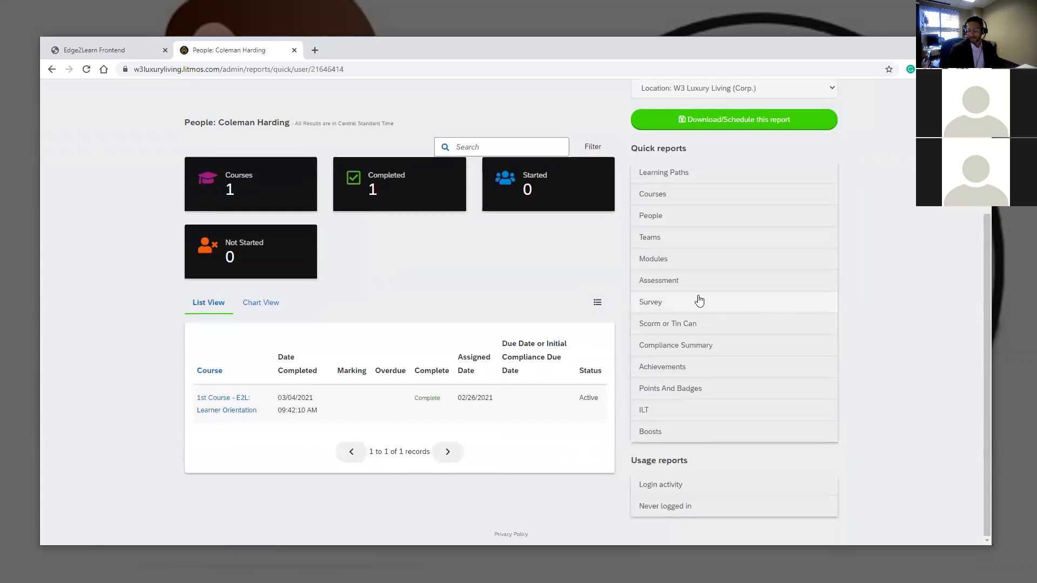
pyautogui.scroll(3, 550, 290)
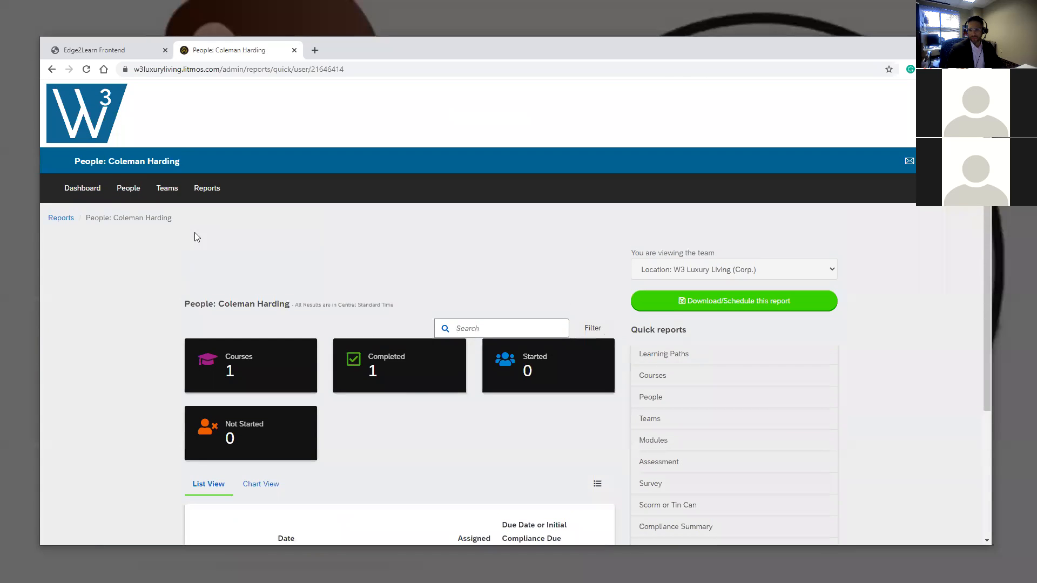
pyautogui.click(120, 190)
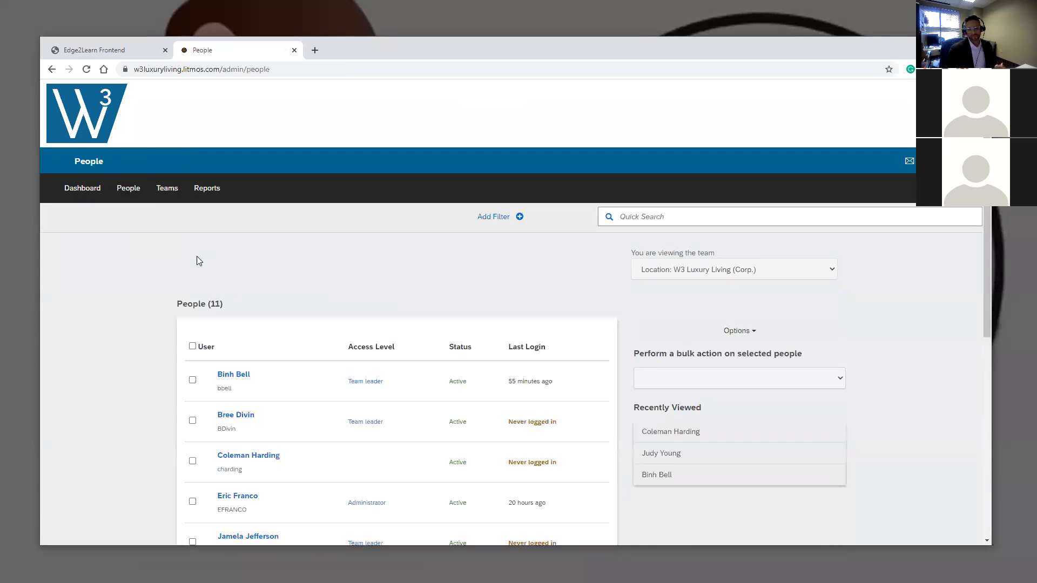
pyautogui.scroll(-2, 228, 381)
pyautogui.click(234, 296)
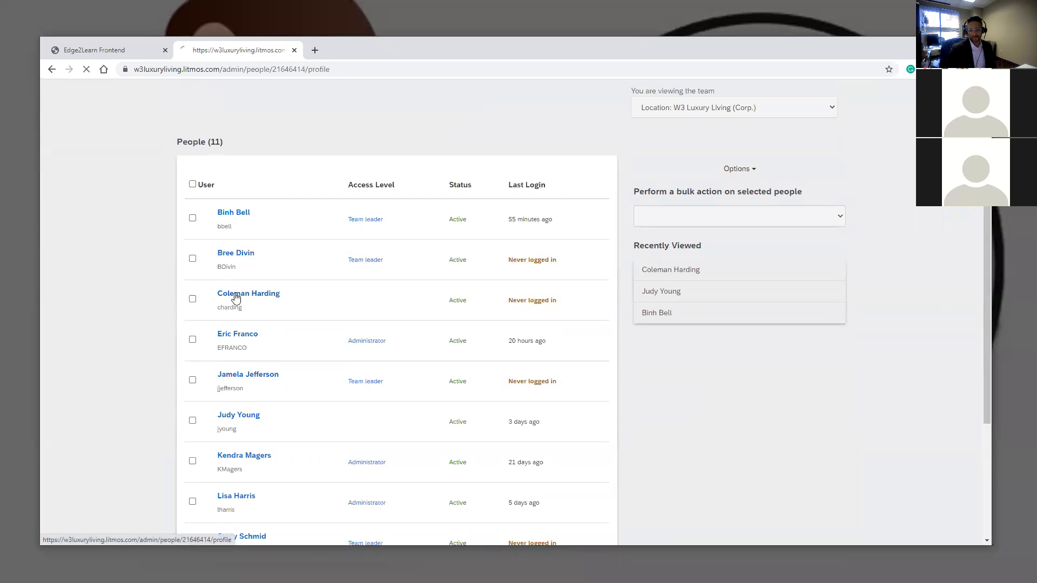
pyautogui.scroll(-3, 256, 308)
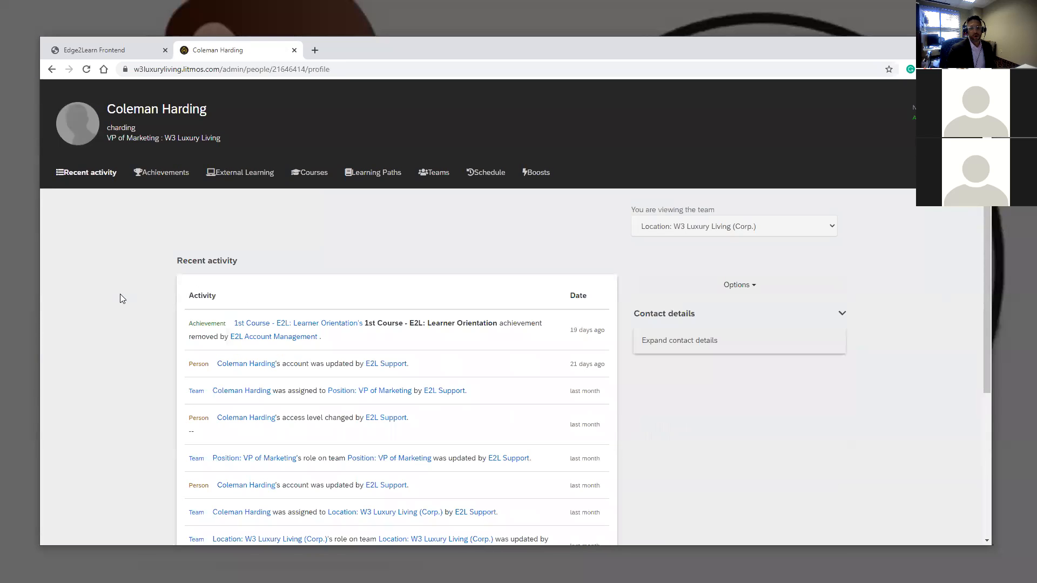
pyautogui.scroll(-3, 119, 286)
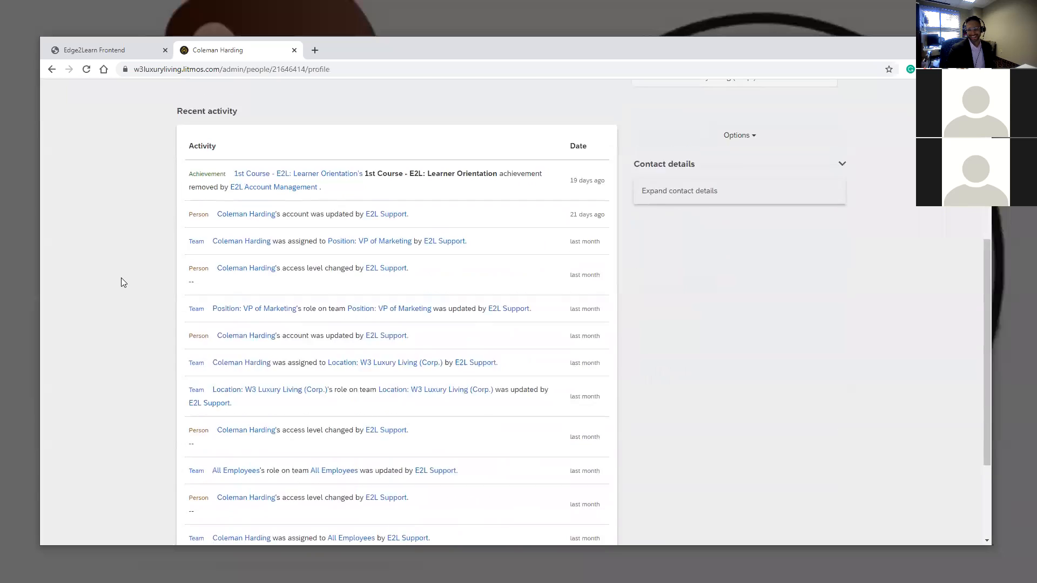
pyautogui.scroll(2, 162, 281)
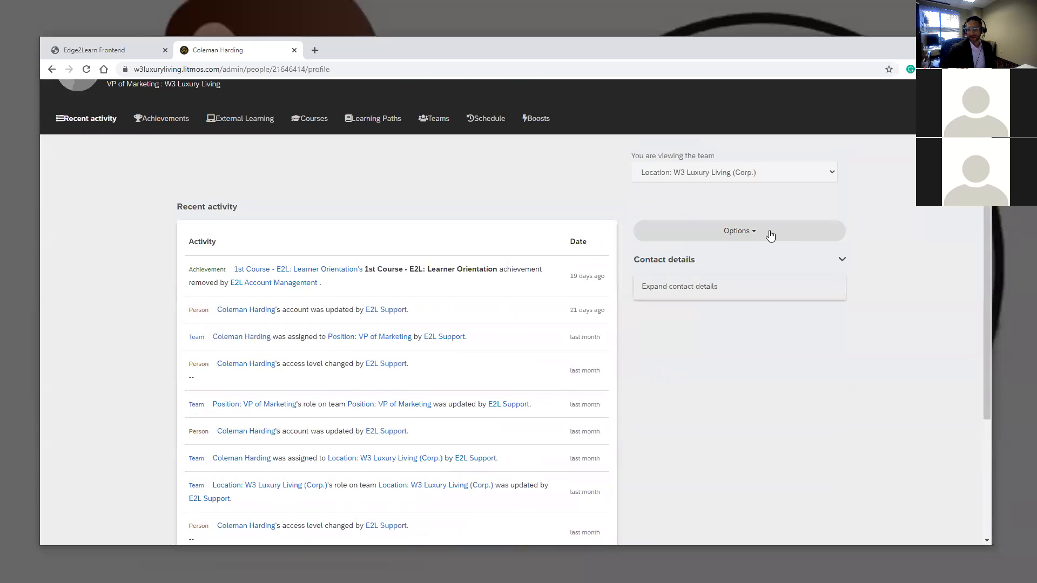
pyautogui.click(770, 236)
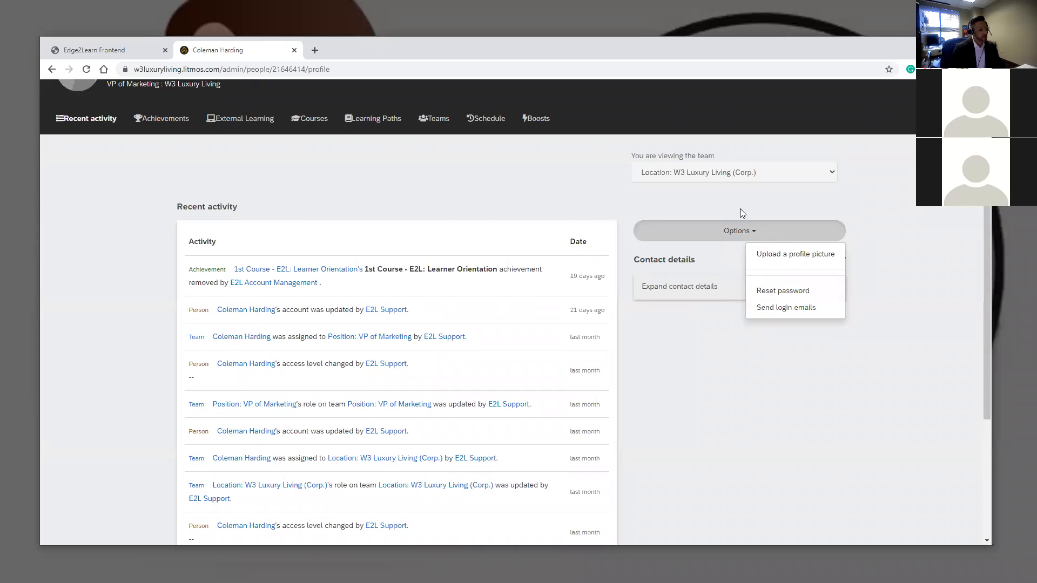
pyautogui.scroll(2, 729, 211)
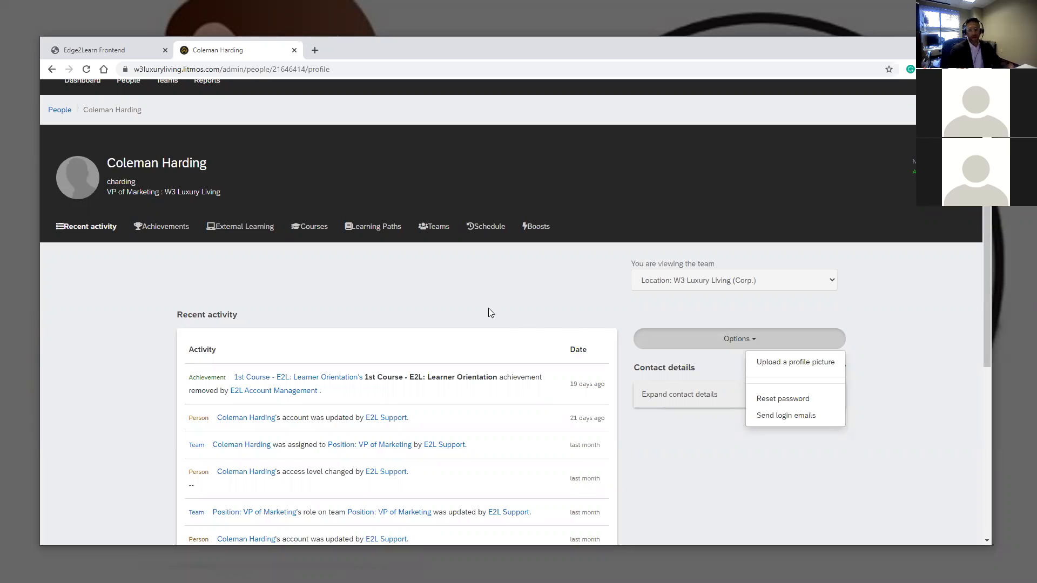
# - View the user's Courses tab showing 1st Course - E2L: Learner Orientation completed
pyautogui.scroll(-5, 428, 340)
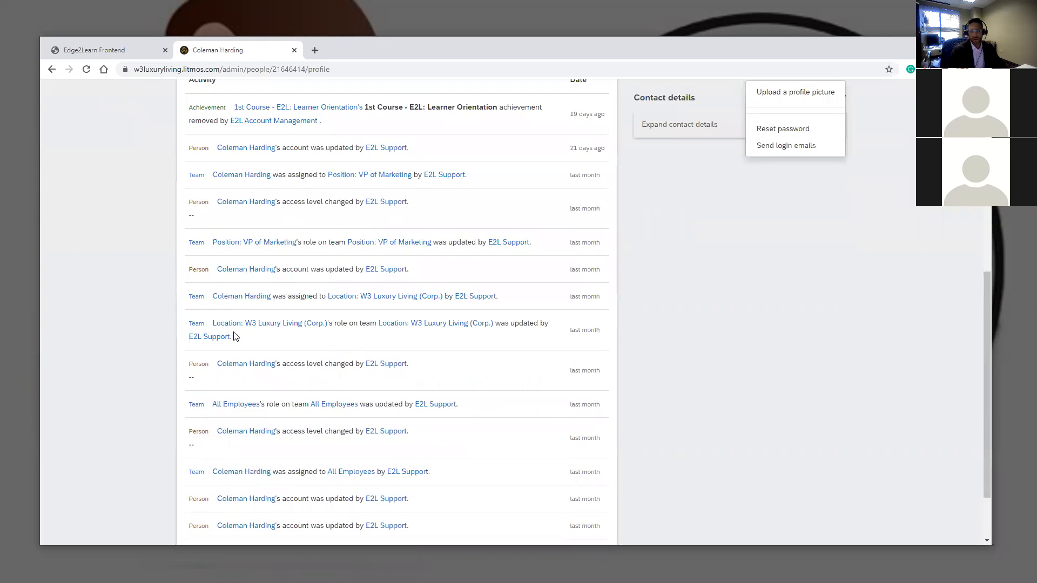
pyautogui.scroll(-1, 300, 335)
pyautogui.scroll(5, 146, 247)
pyautogui.click(316, 149)
pyautogui.scroll(-1, 298, 284)
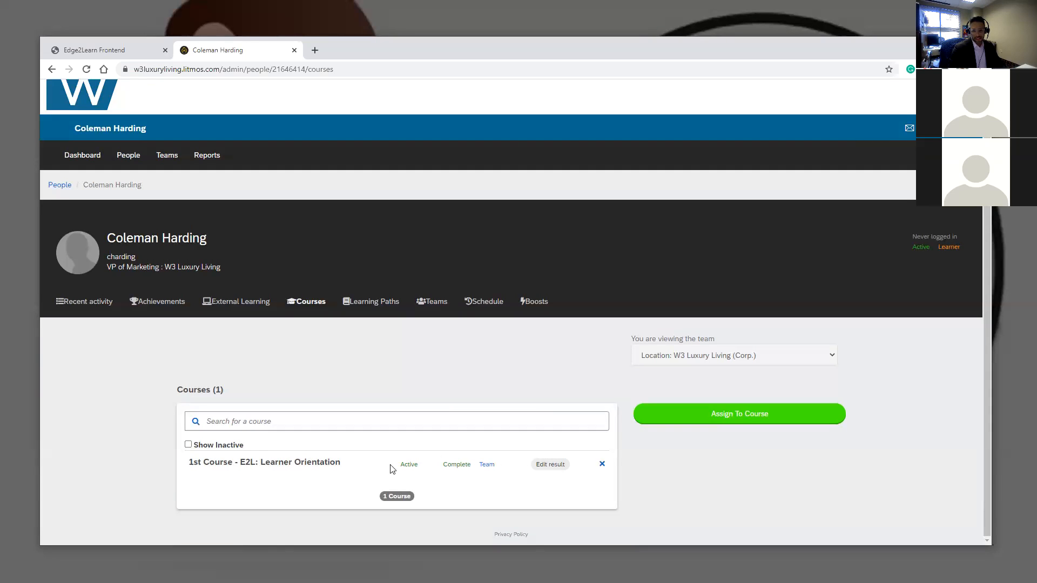
# - In Assign To Course, search 'Socia' and select both Social Media courses
pyautogui.click(692, 416)
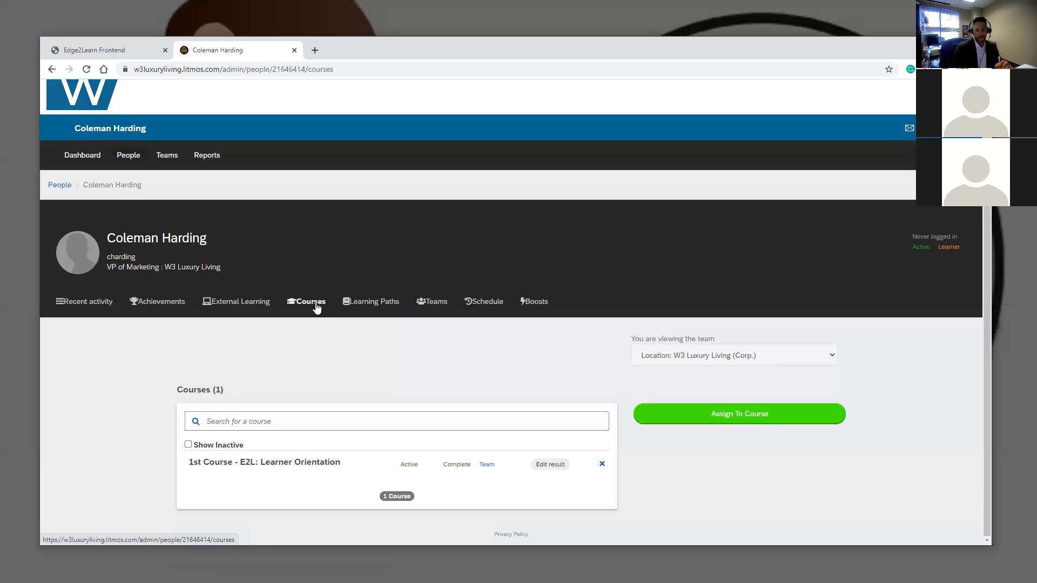
pyautogui.click(764, 417)
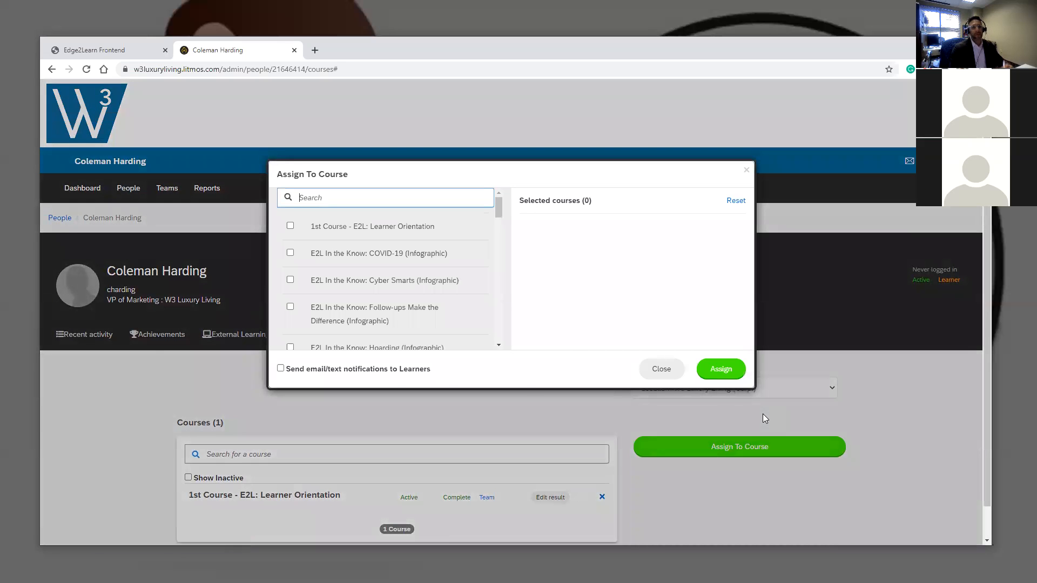
pyautogui.scroll(-10, 359, 267)
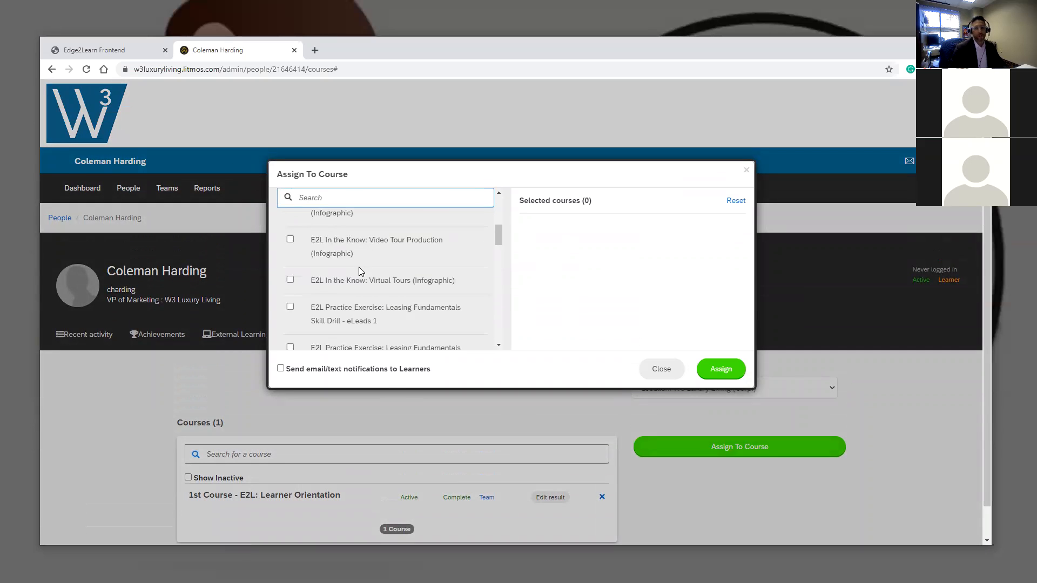
pyautogui.scroll(-5, 356, 278)
pyautogui.scroll(15, 356, 278)
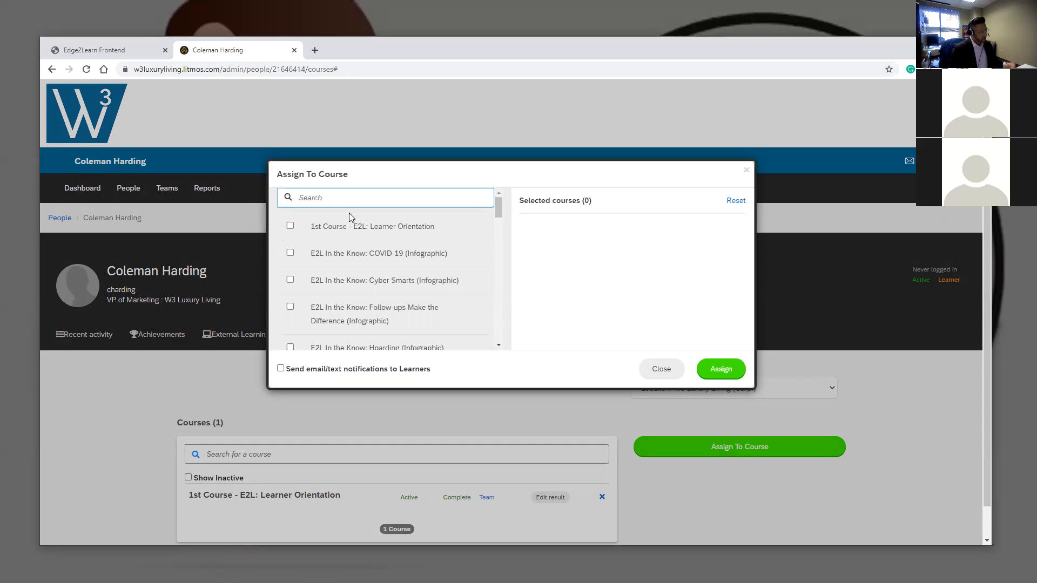
pyautogui.write('S')
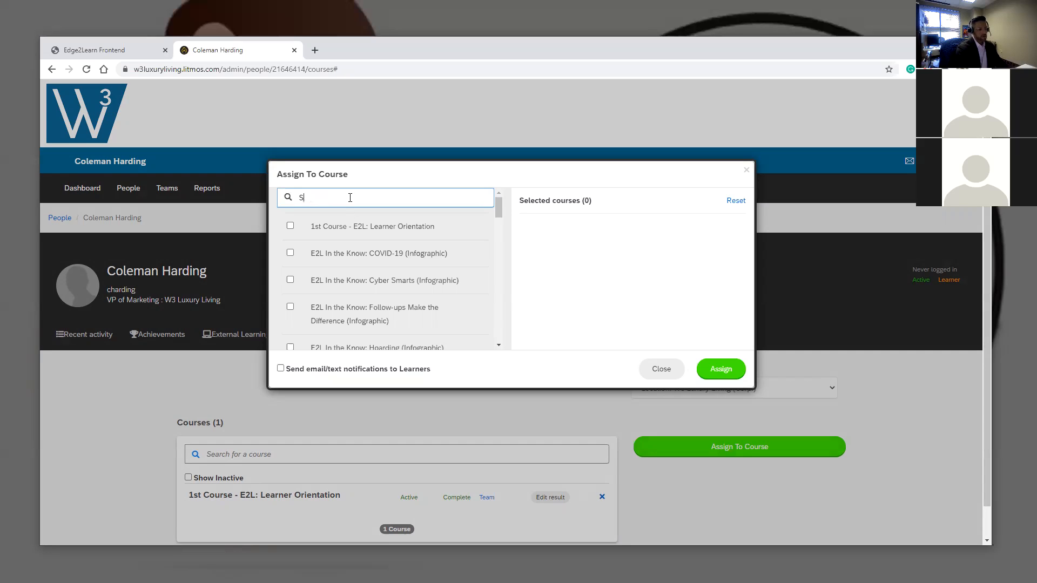
pyautogui.write('ocial')
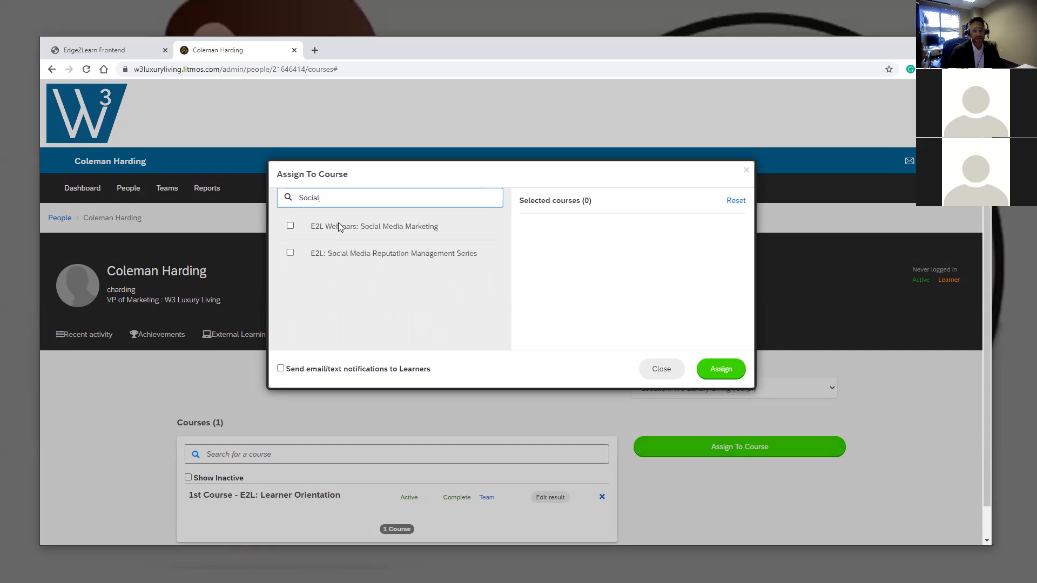
pyautogui.click(290, 226)
pyautogui.click(290, 254)
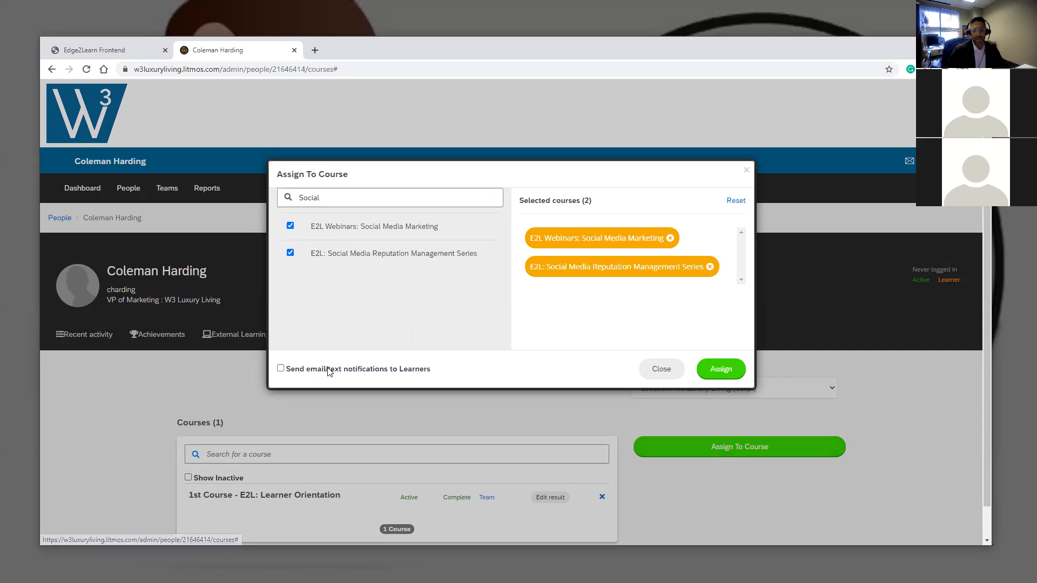
# - Turn learner notifications on and back off, then clear the 'Social' search
pyautogui.click(281, 369)
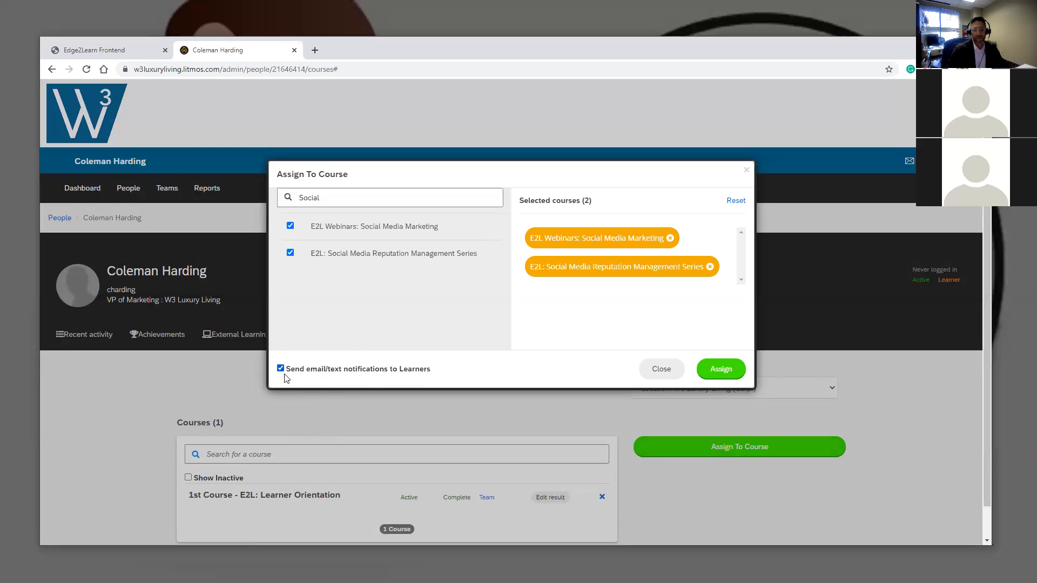
pyautogui.click(730, 371)
pyautogui.click(280, 368)
pyautogui.moveTo(342, 197); pyautogui.dragTo(187, 202)
pyautogui.press('BackSpace')
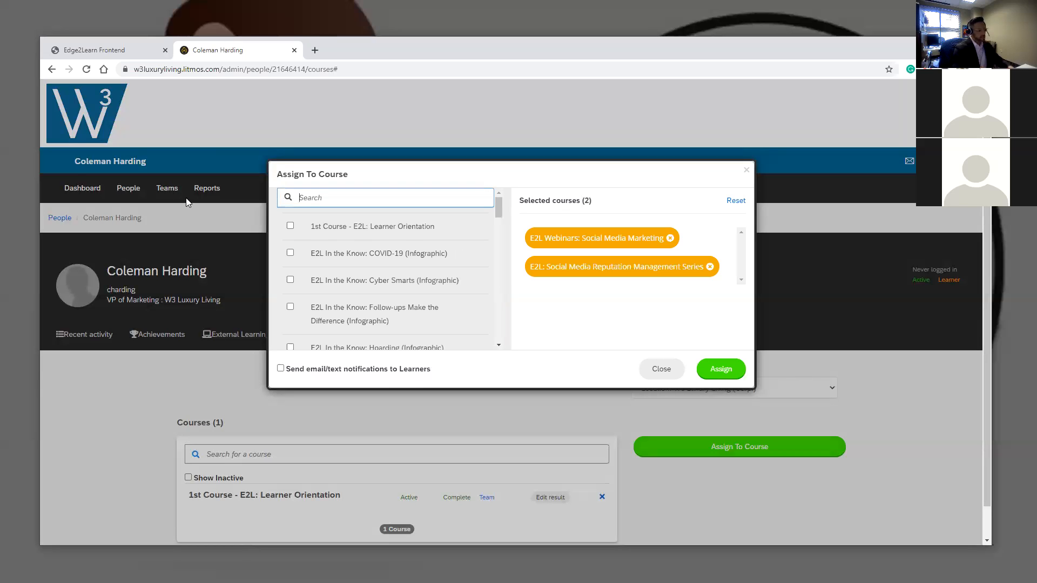
# - Search the course list for 'Washer', 'Leasing' and 'Leade' in turn
pyautogui.write('Washer')
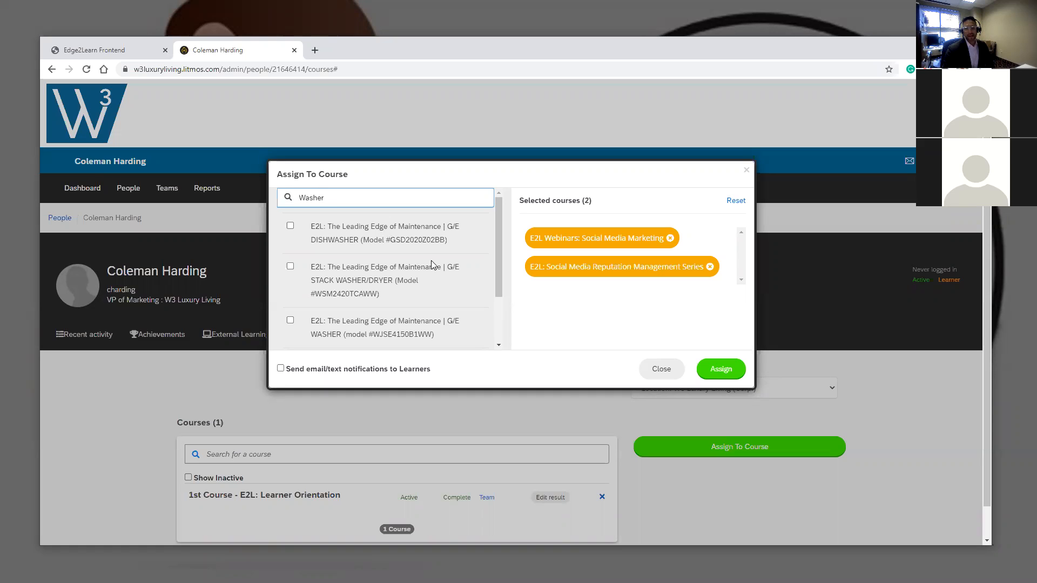
pyautogui.scroll(-1, 365, 246)
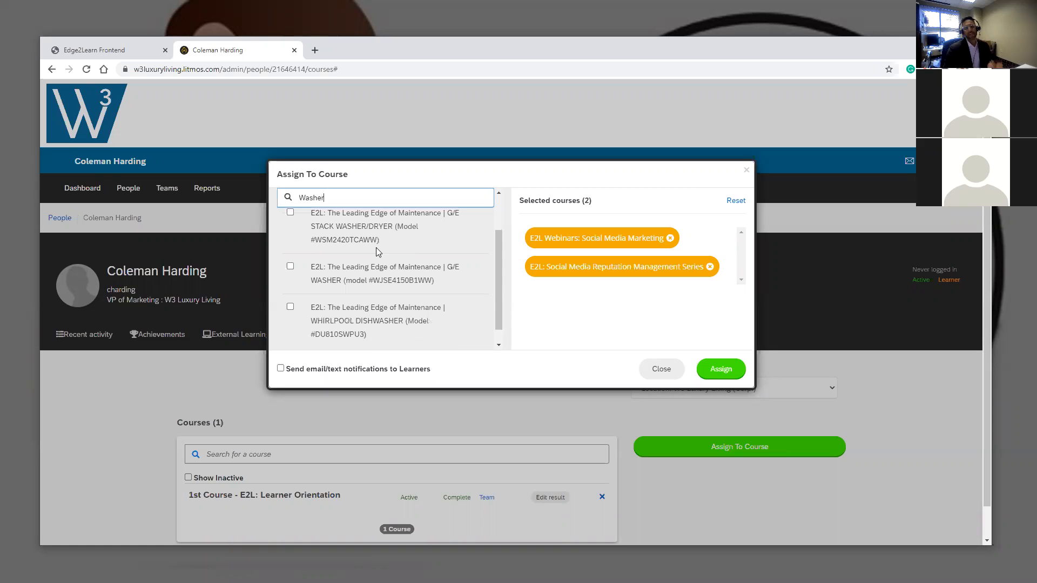
pyautogui.scroll(-1, 371, 304)
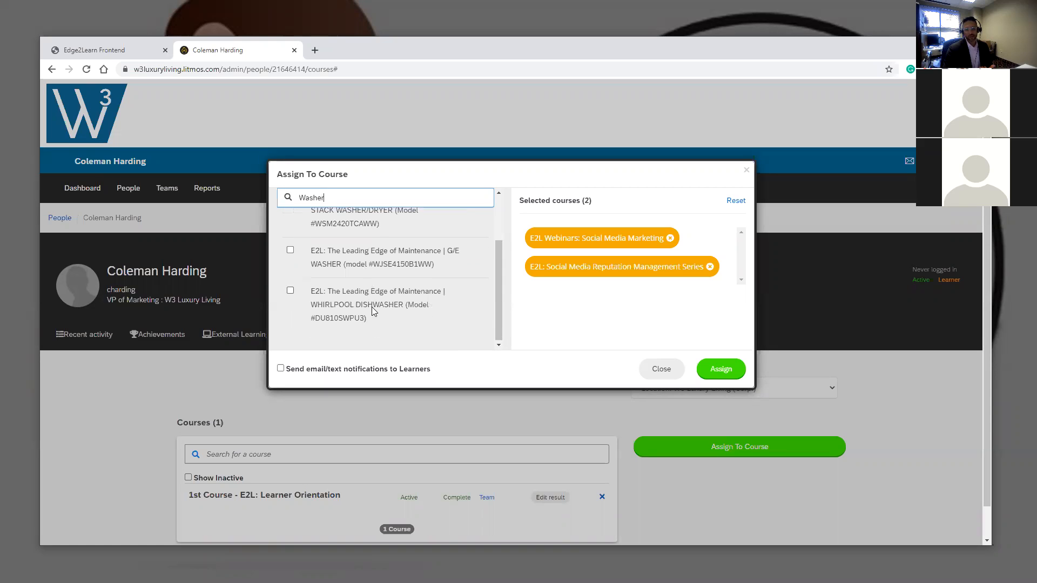
pyautogui.scroll(2, 364, 304)
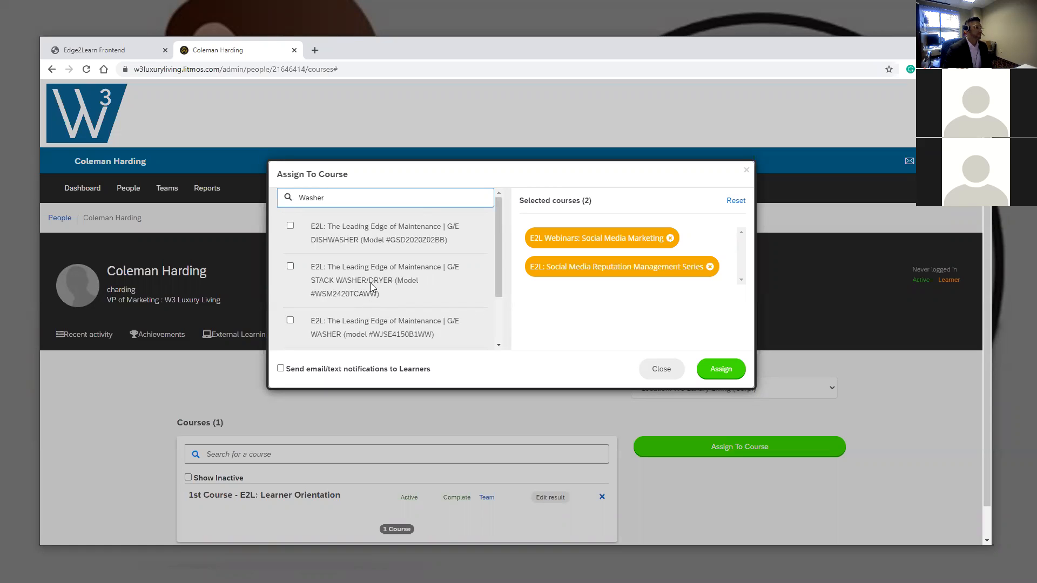
pyautogui.hotkey('ctrl', 'a')
pyautogui.press('BackSpace')
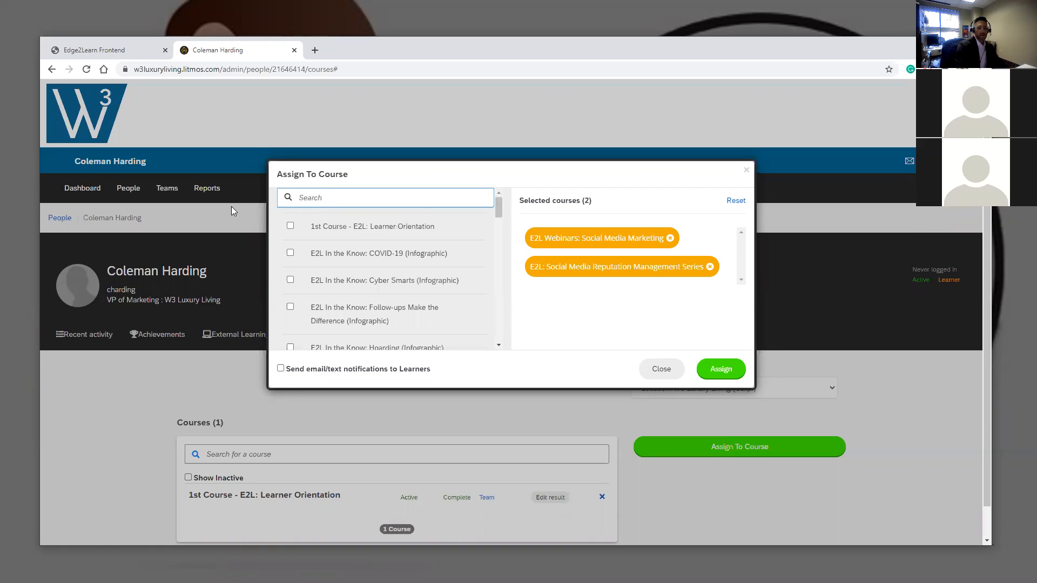
pyautogui.write('Leasing')
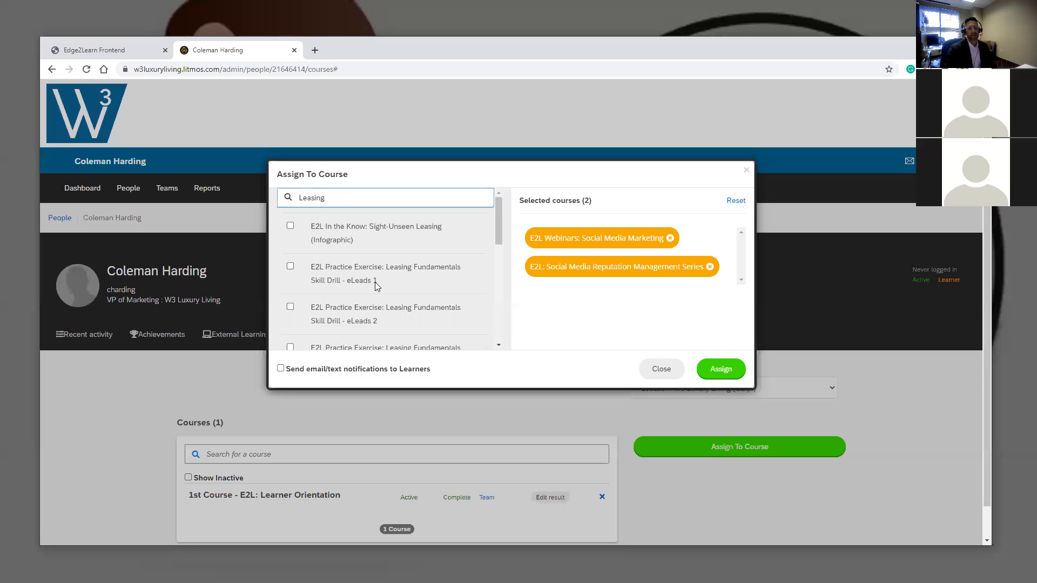
pyautogui.scroll(-2, 374, 280)
pyautogui.scroll(-2, 372, 276)
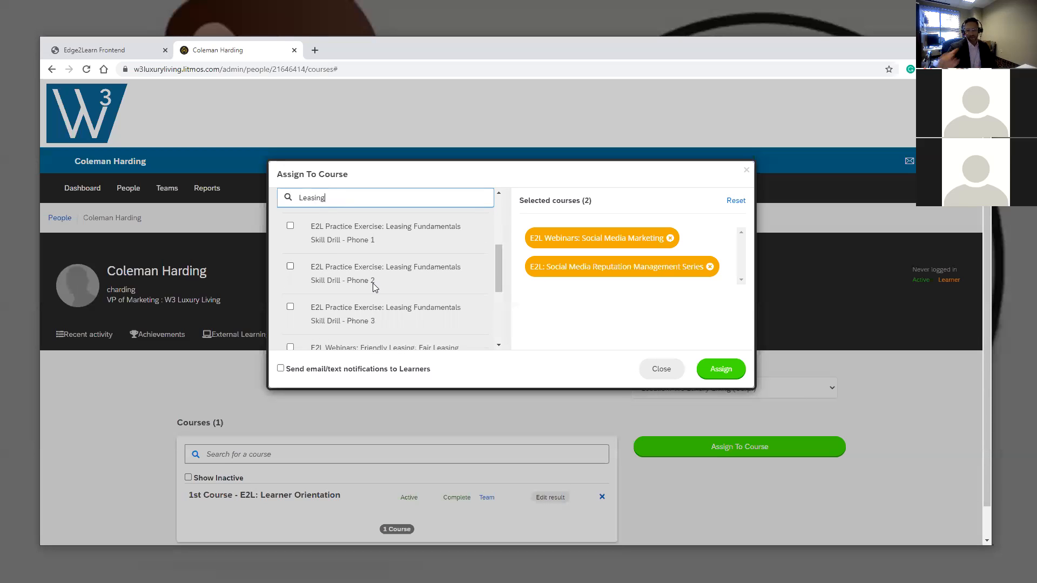
pyautogui.moveTo(346, 197); pyautogui.dragTo(279, 204)
pyautogui.press('BackSpace')
pyautogui.write('Leader')
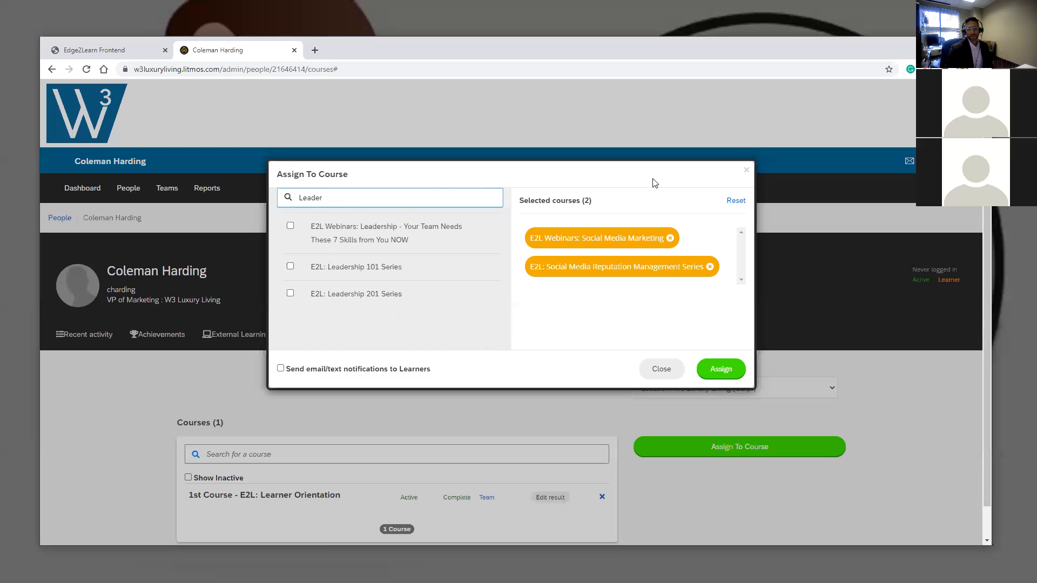
# - Close the assignment dialog without assigning, reopen and close it, then return to the Managing Users slide
pyautogui.click(748, 171)
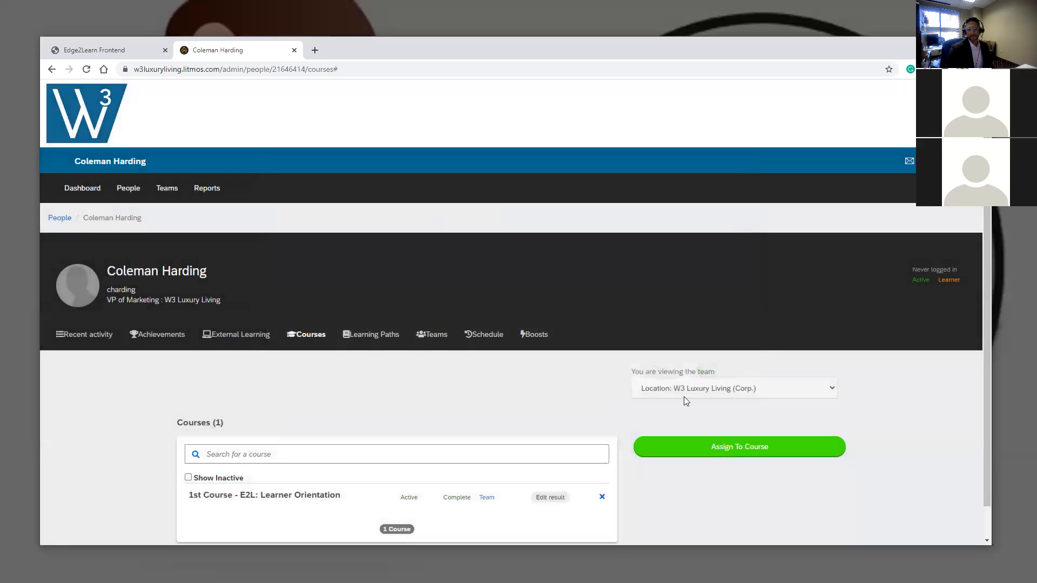
pyautogui.click(719, 447)
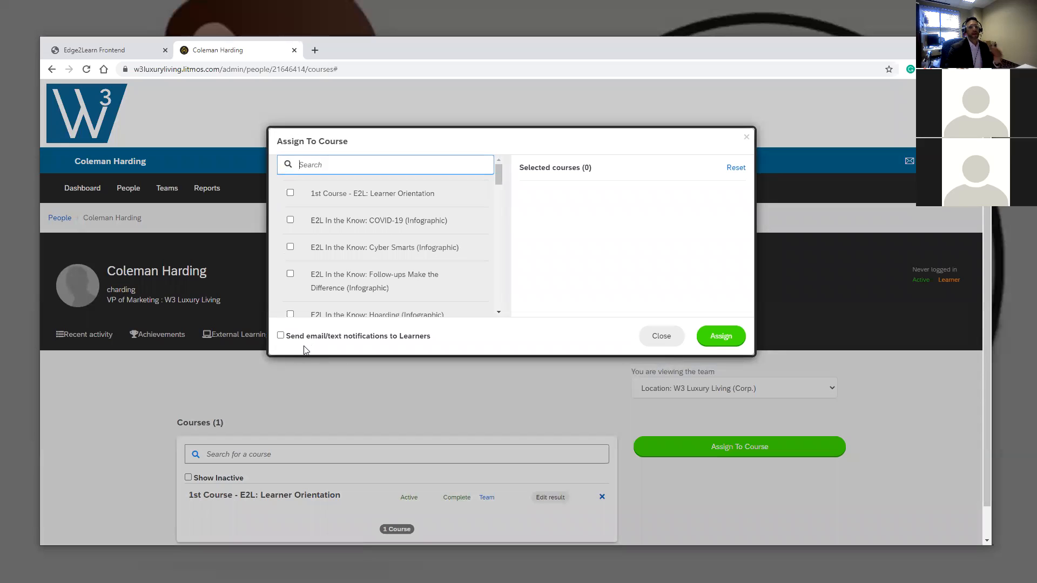
pyautogui.click(747, 137)
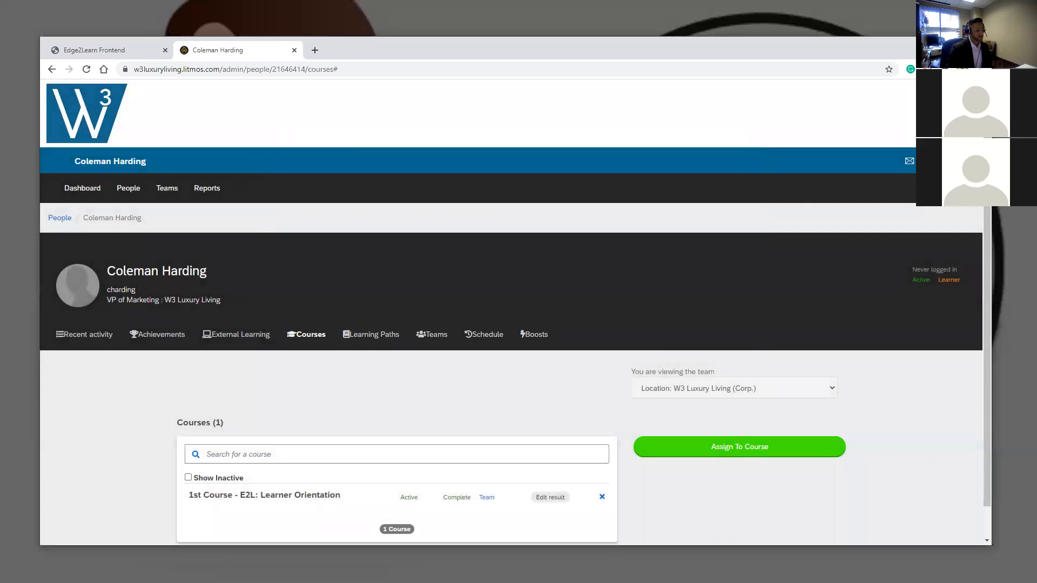
pyautogui.hotkey('alt', 'Tab')
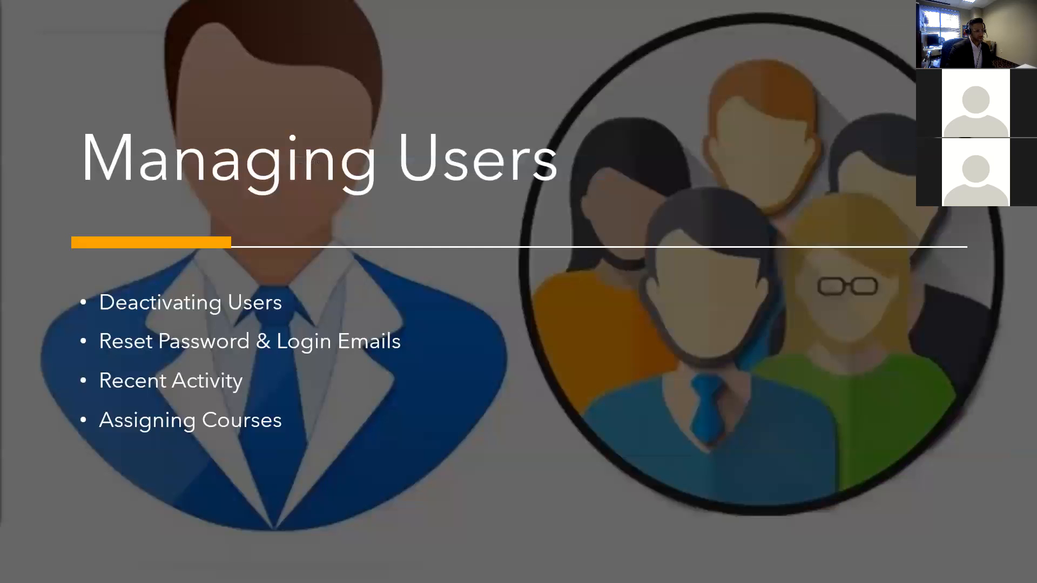